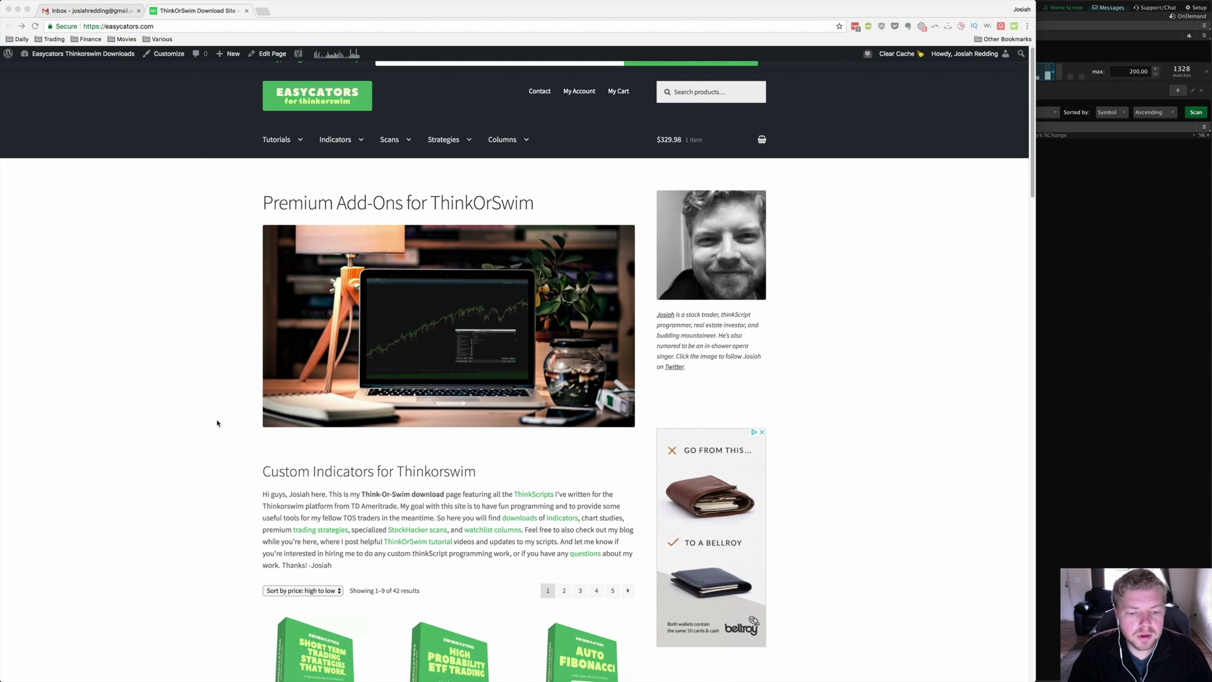
- Switch to the Gmail draft and select the four tos.mx link lines
scroll(243, 437, down, 3)
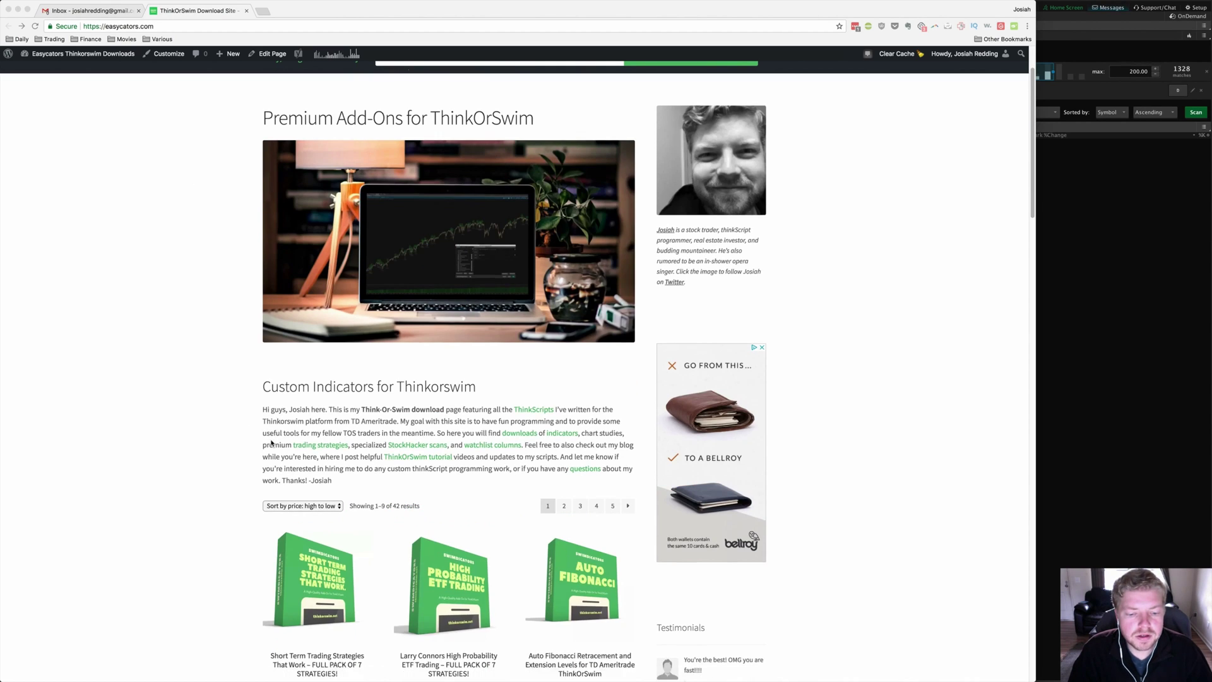
scroll(271, 443, down, 2)
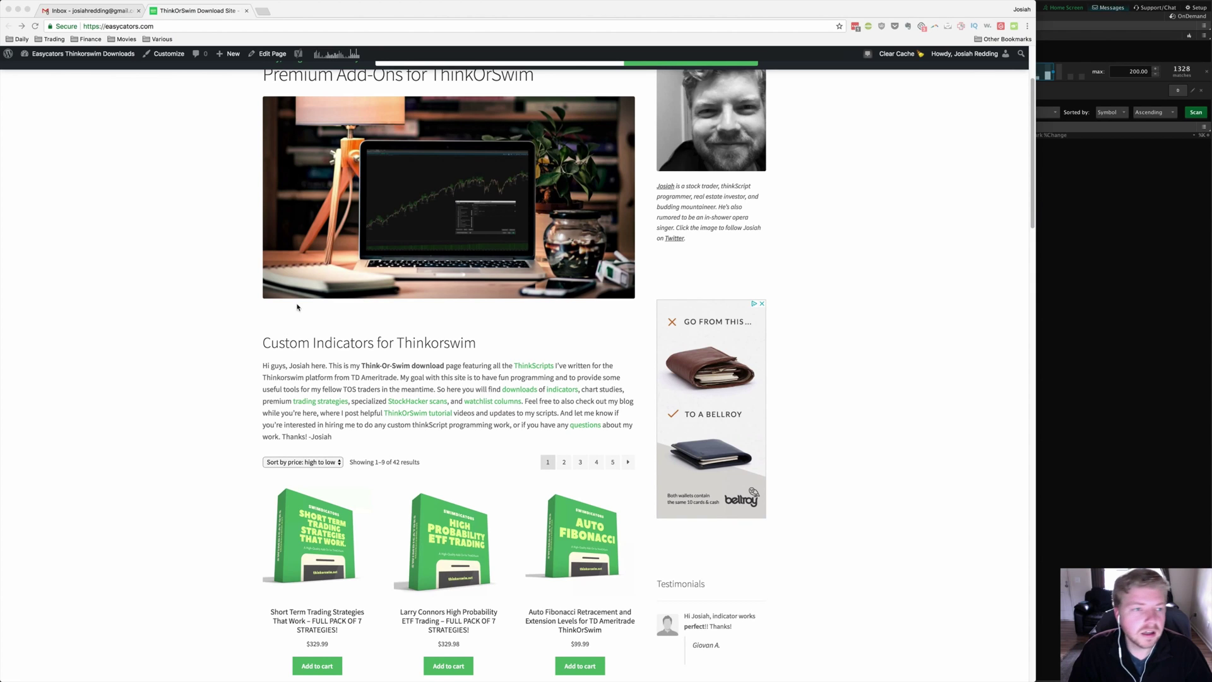
click(172, 178)
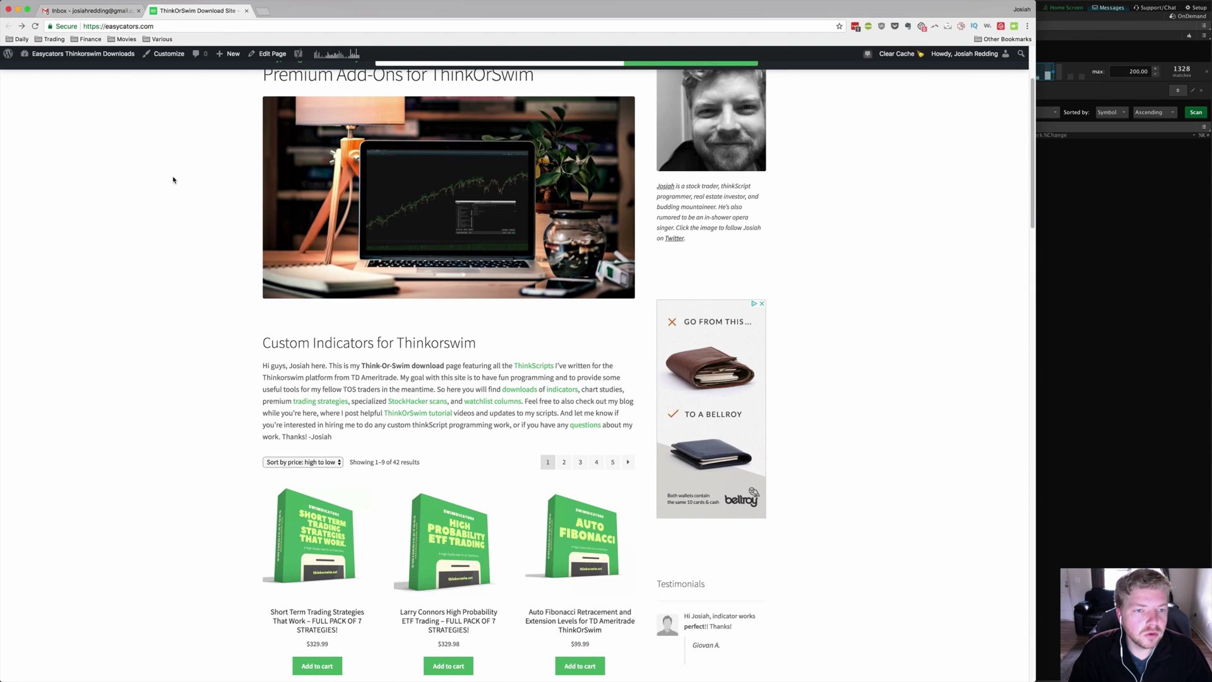
click(95, 11)
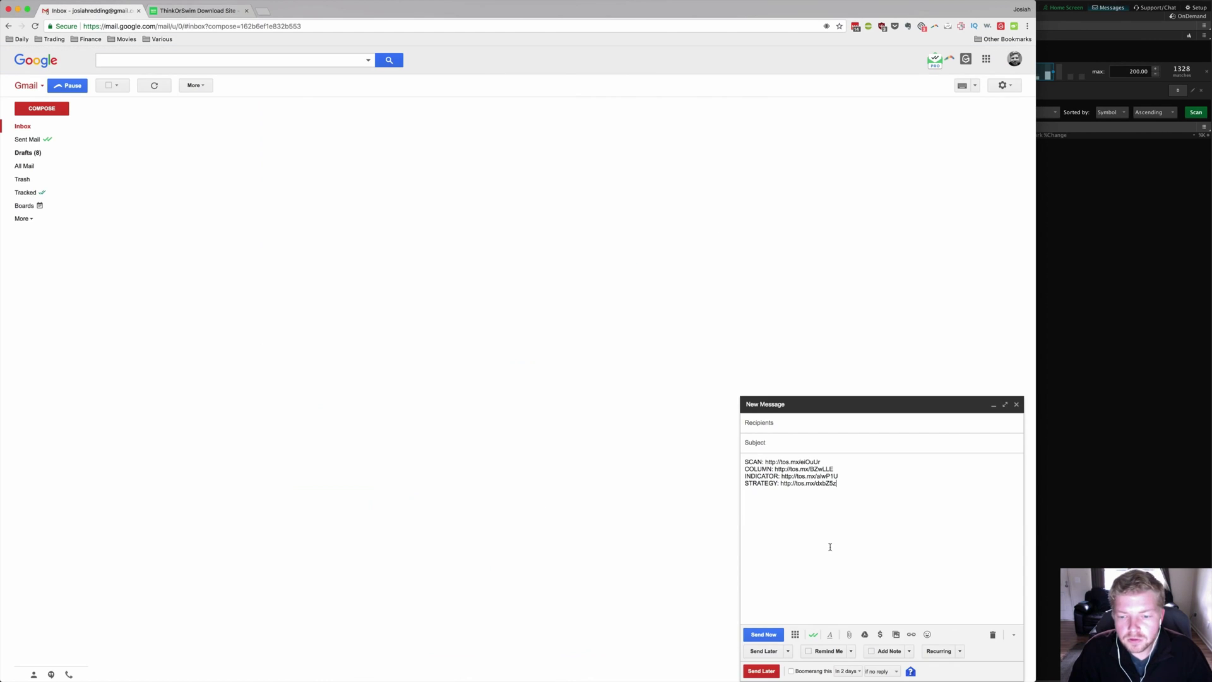
drag(868, 507, 739, 453)
click(844, 495)
drag(862, 495, 730, 463)
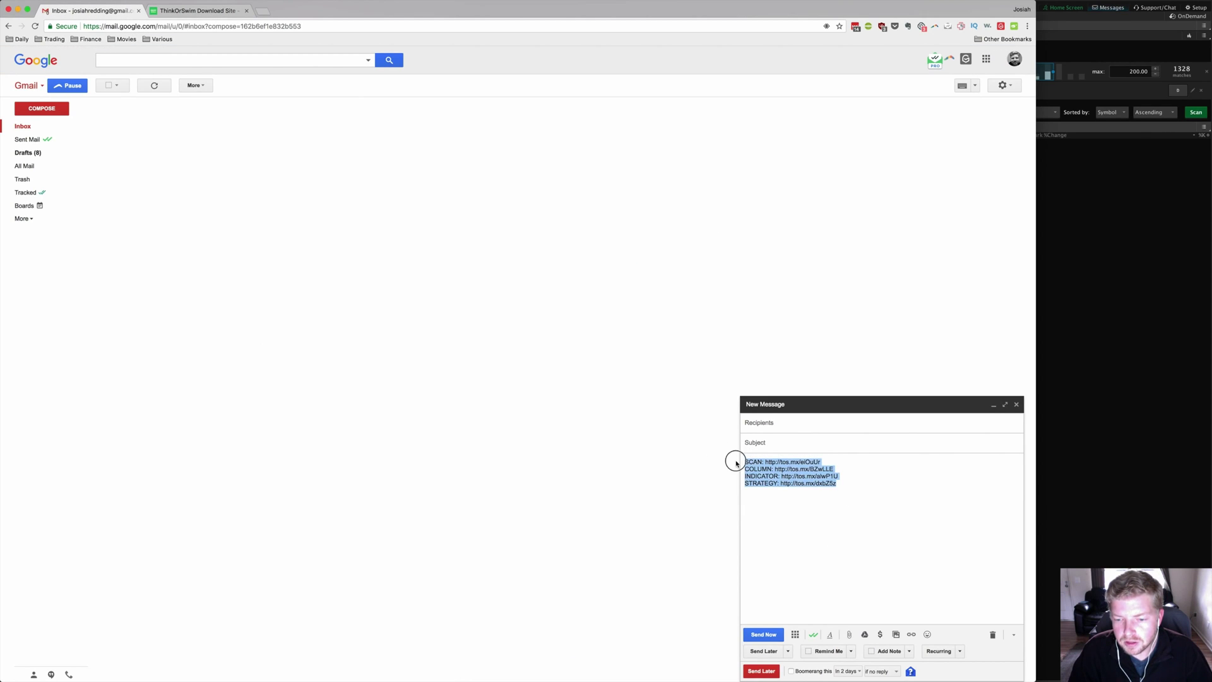
click(843, 490)
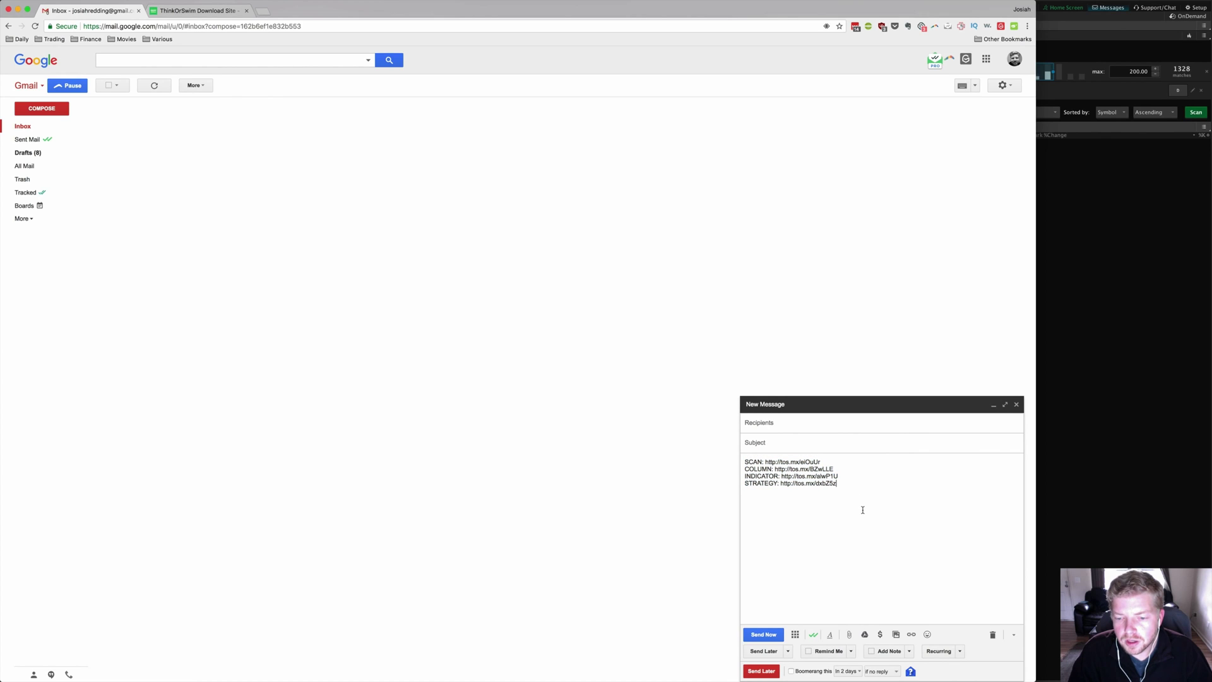
- Try selecting the SCAN, COLUMN and STRATEGY link lines one at a time
drag(745, 462, 820, 461)
click(760, 466)
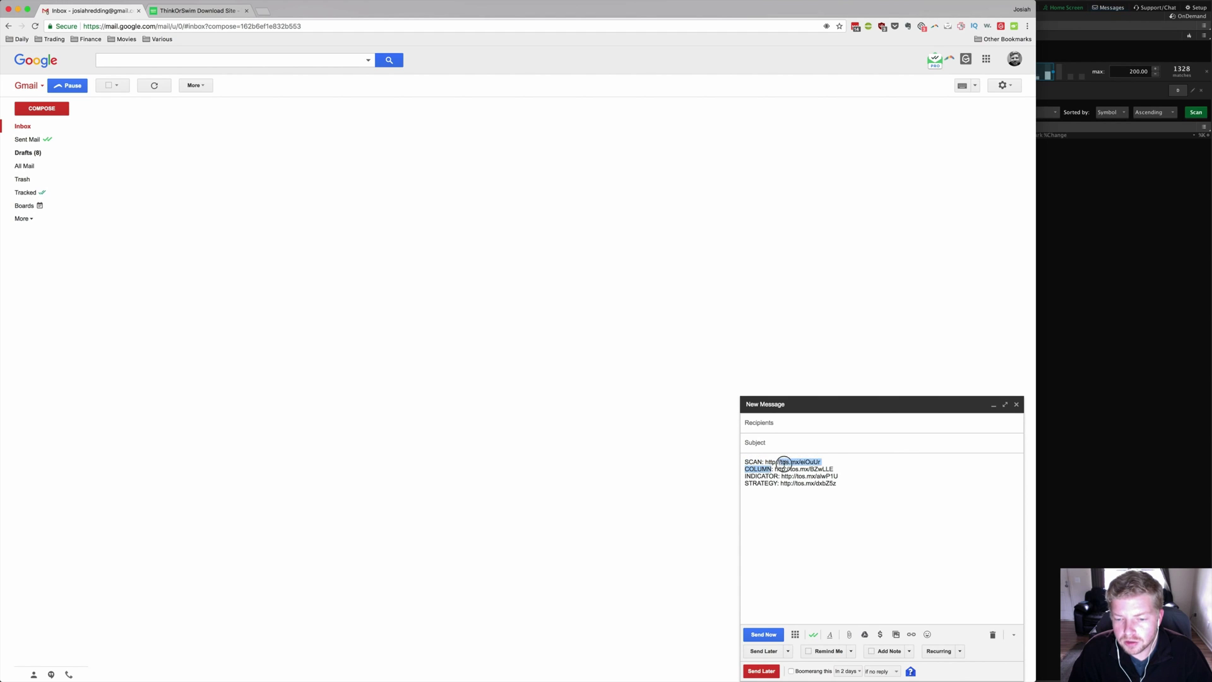
drag(745, 470, 833, 471)
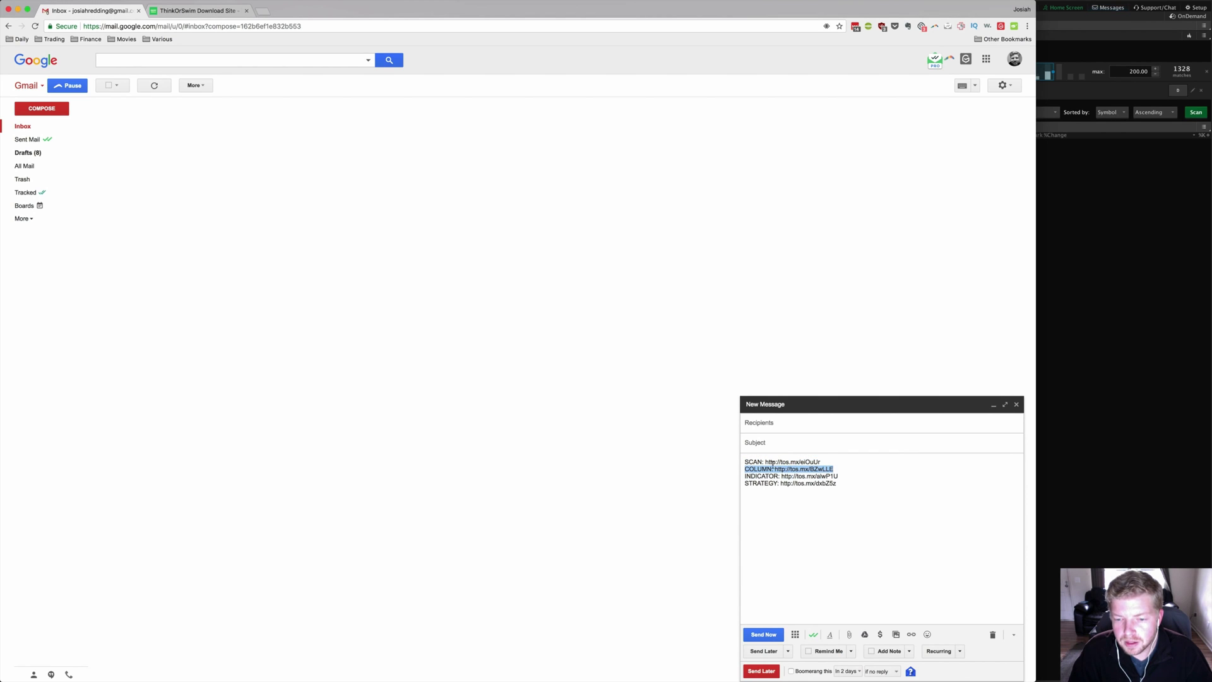
drag(746, 479, 766, 462)
click(837, 484)
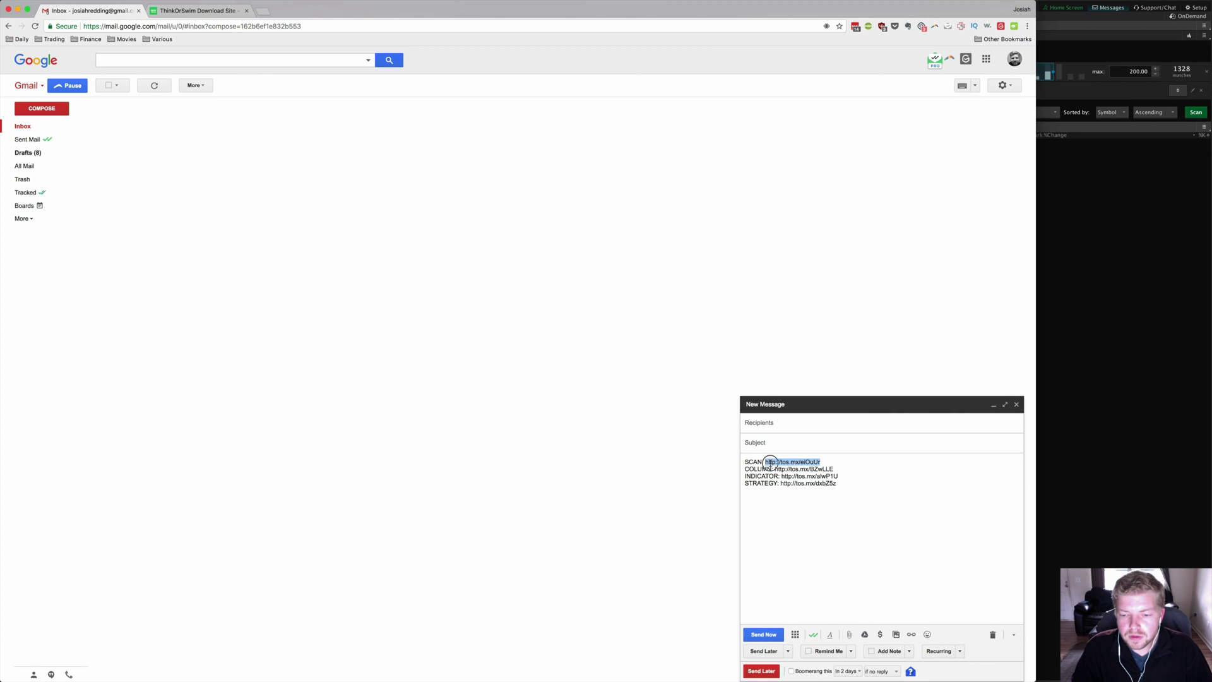
triple_click(791, 460)
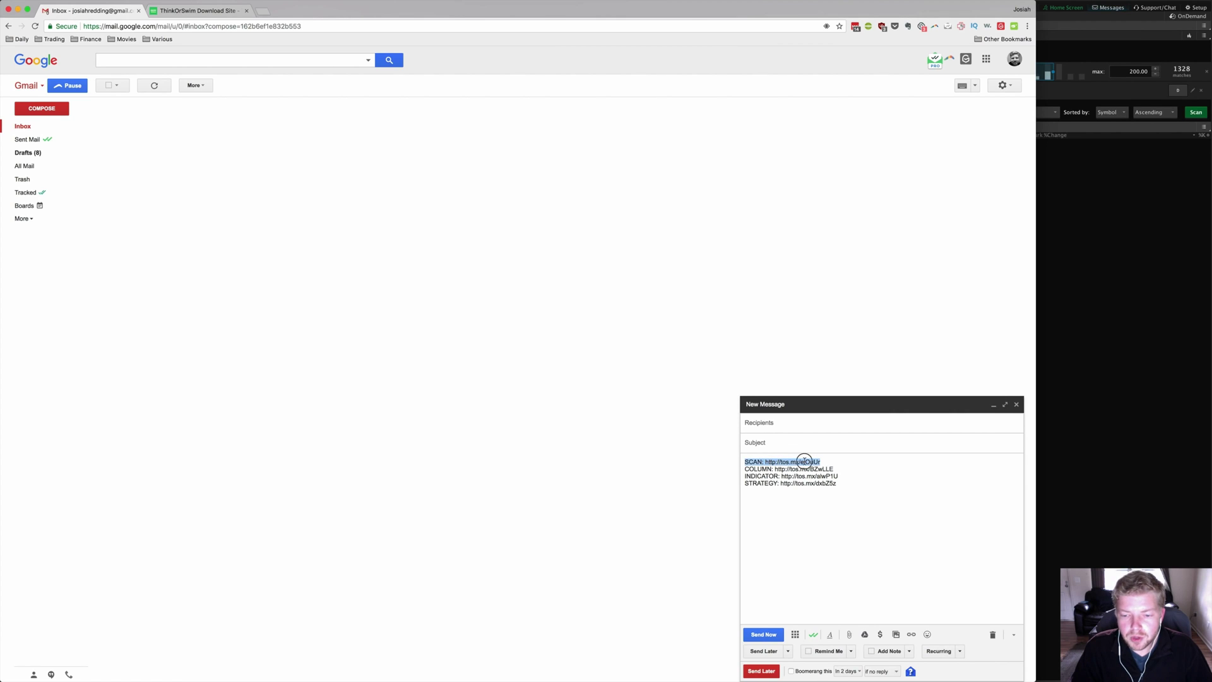
double_click(804, 461)
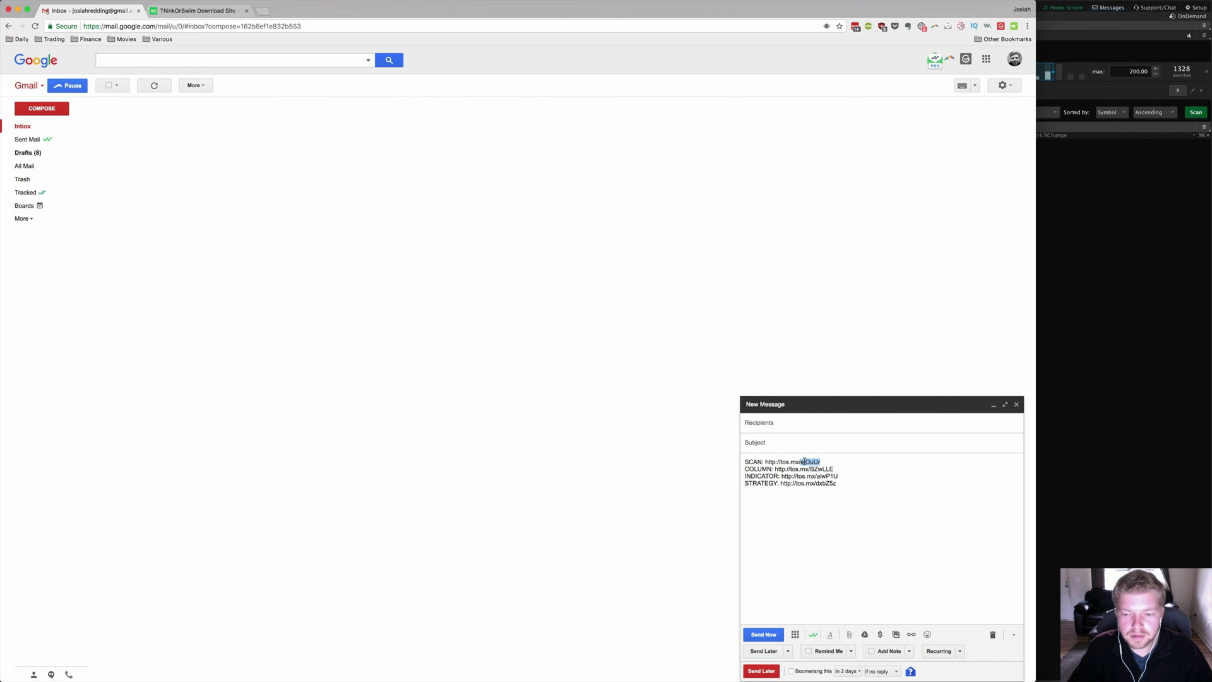
drag(804, 462, 766, 462)
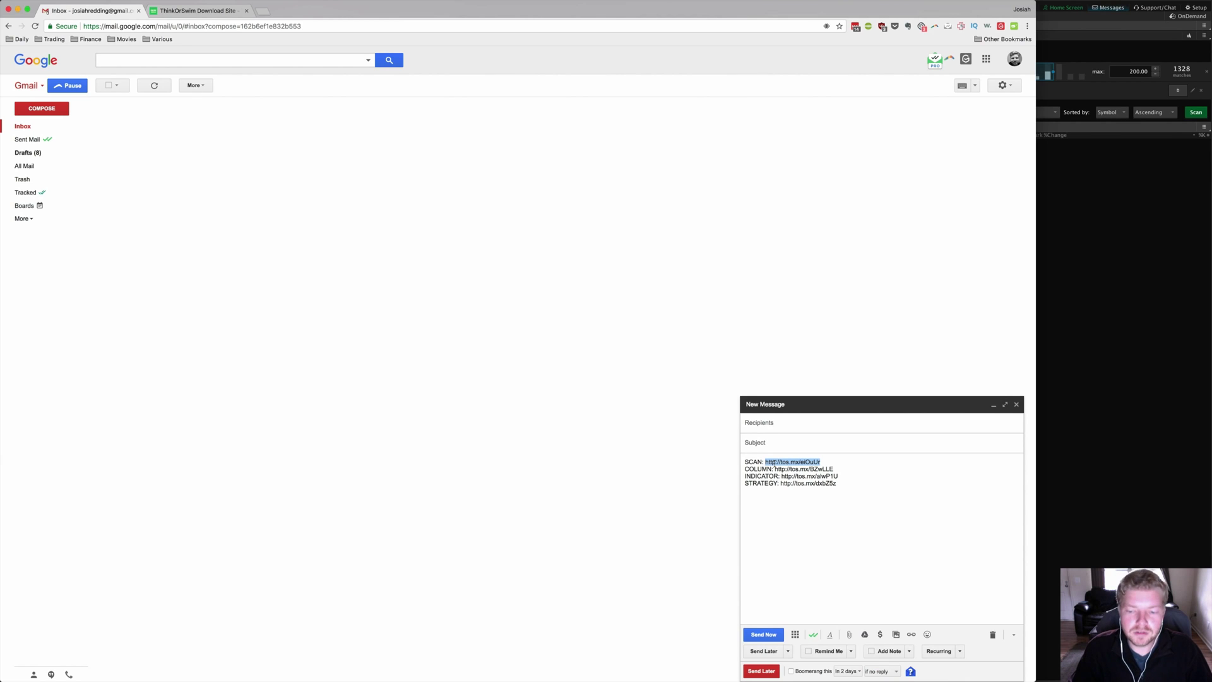
right_click(773, 462)
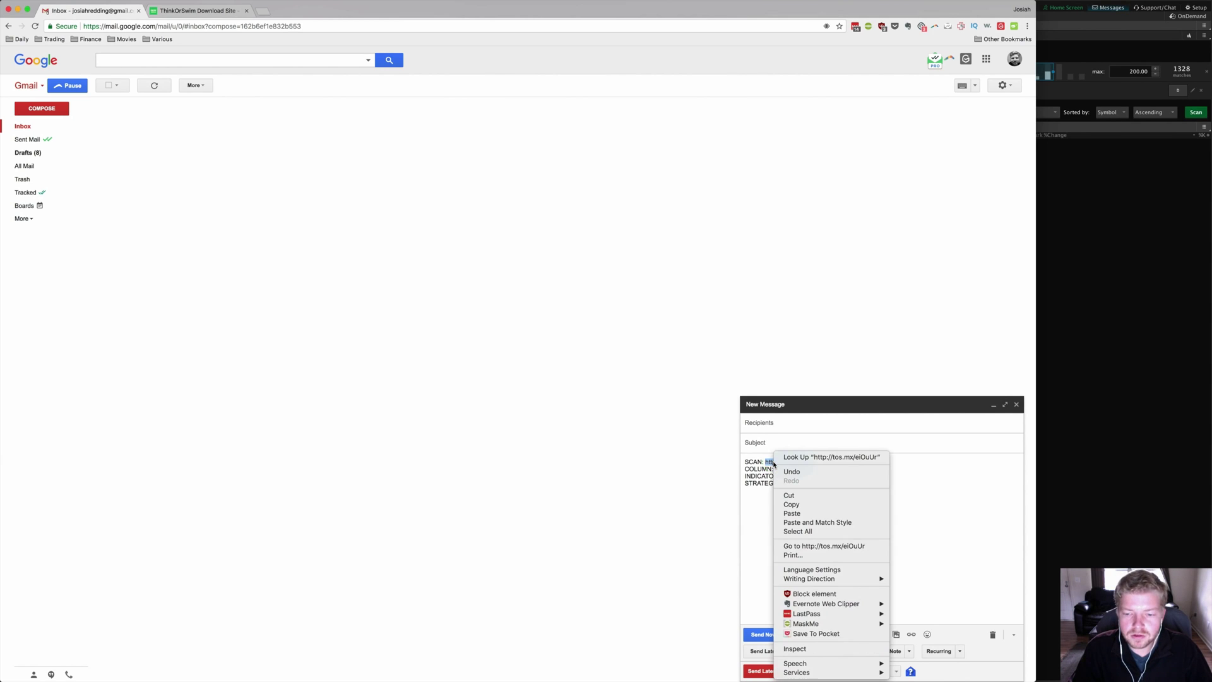
click(791, 504)
click(1202, 227)
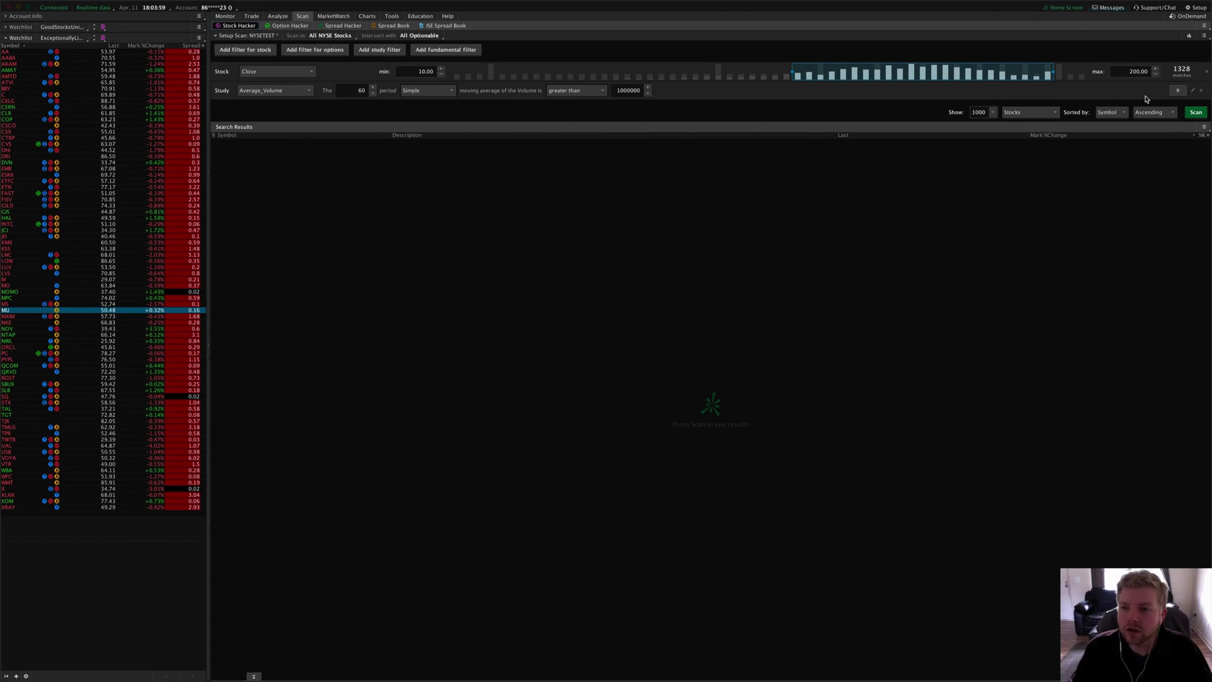
click(1200, 7)
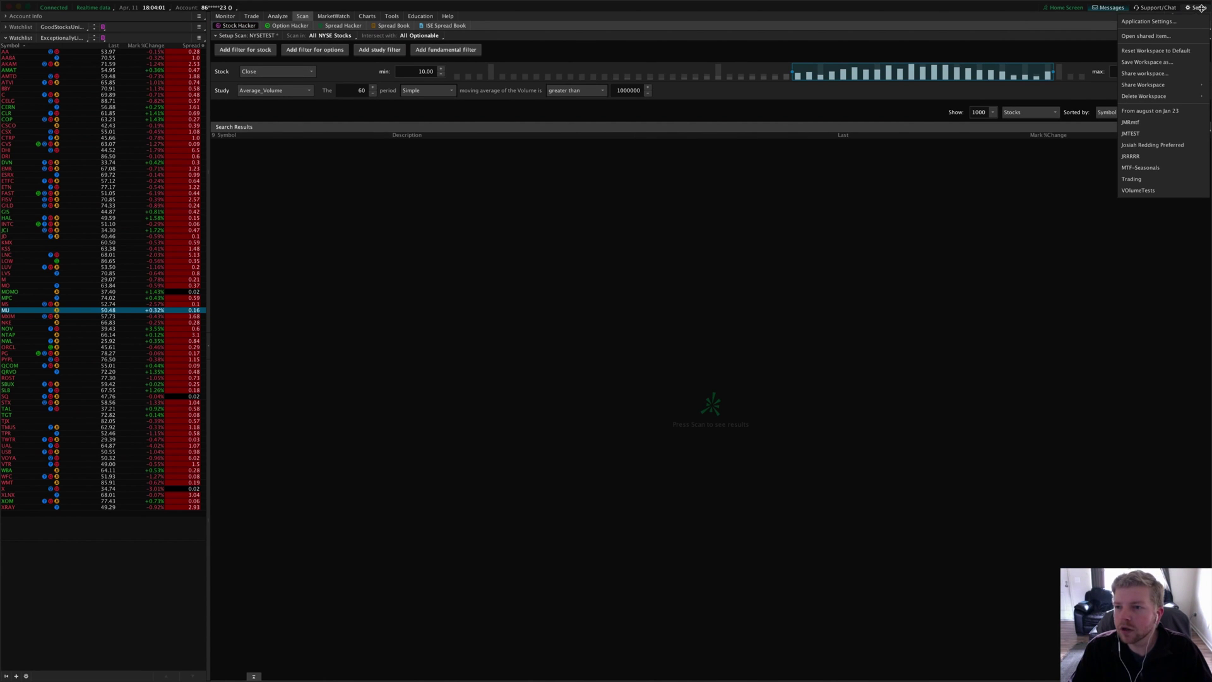
click(1161, 36)
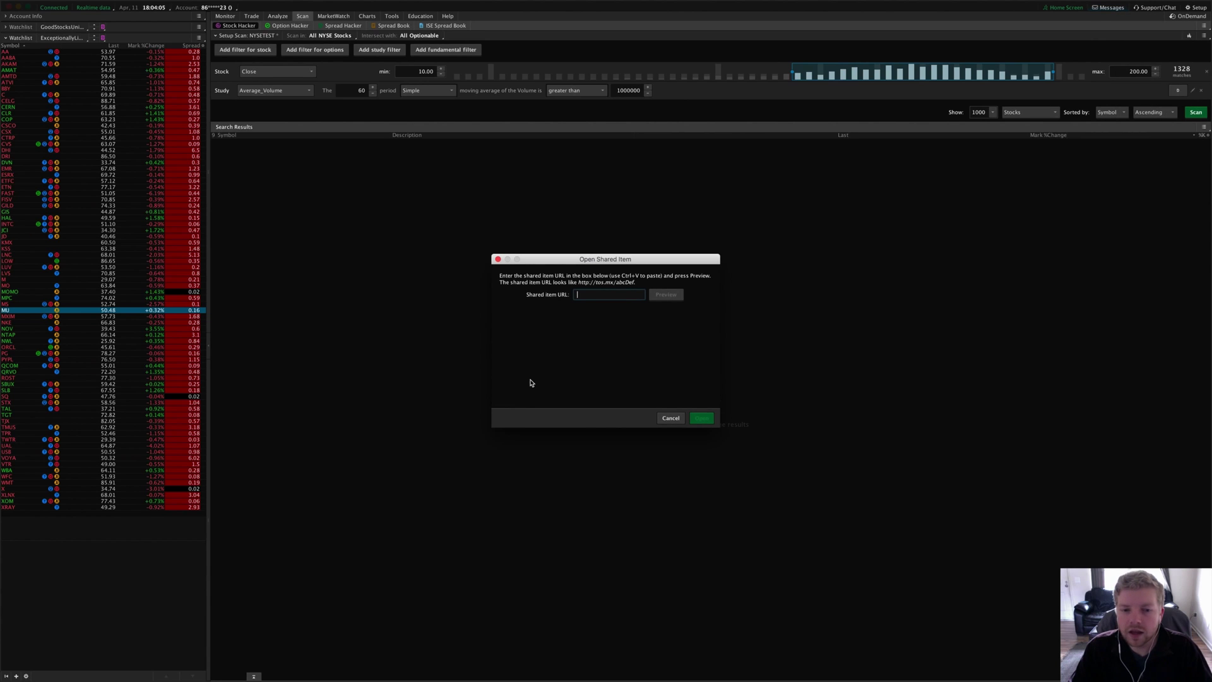
key(ctrl+v)
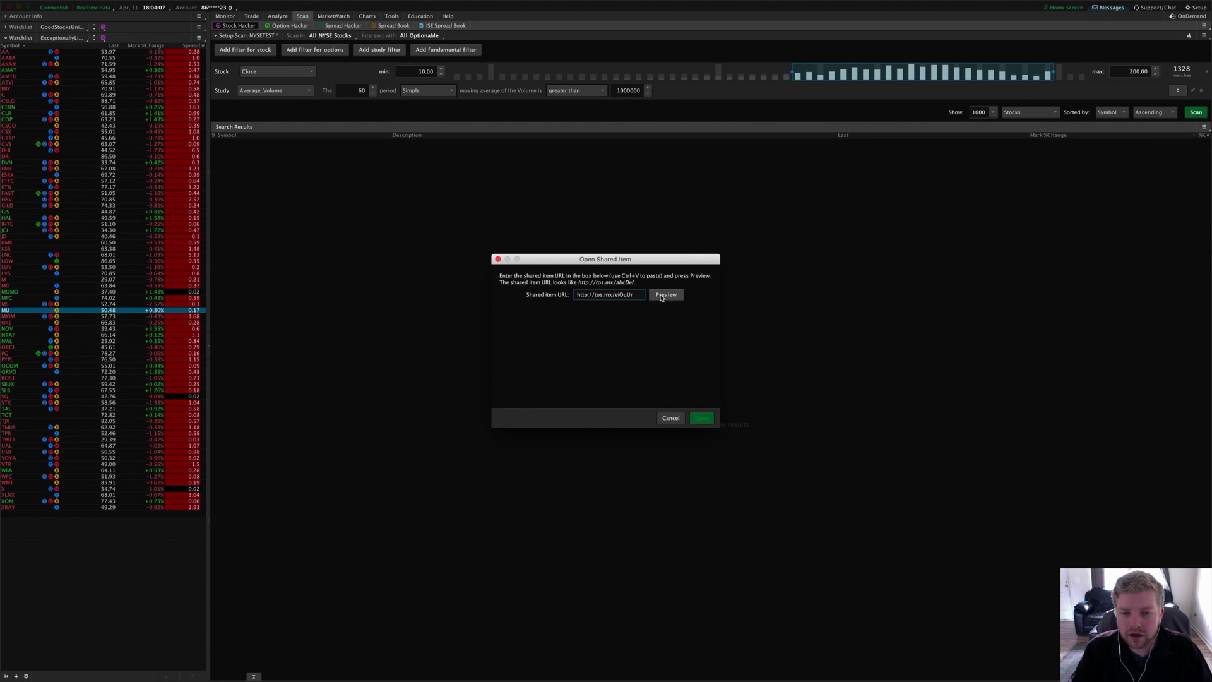
click(664, 296)
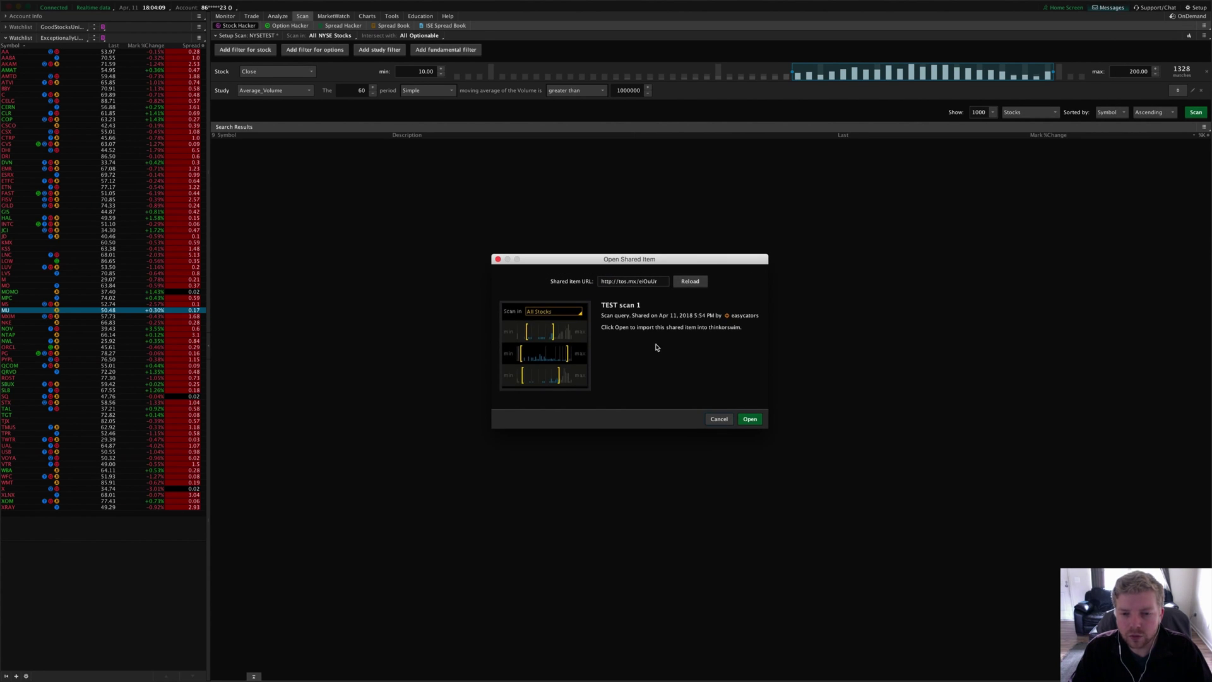
click(750, 419)
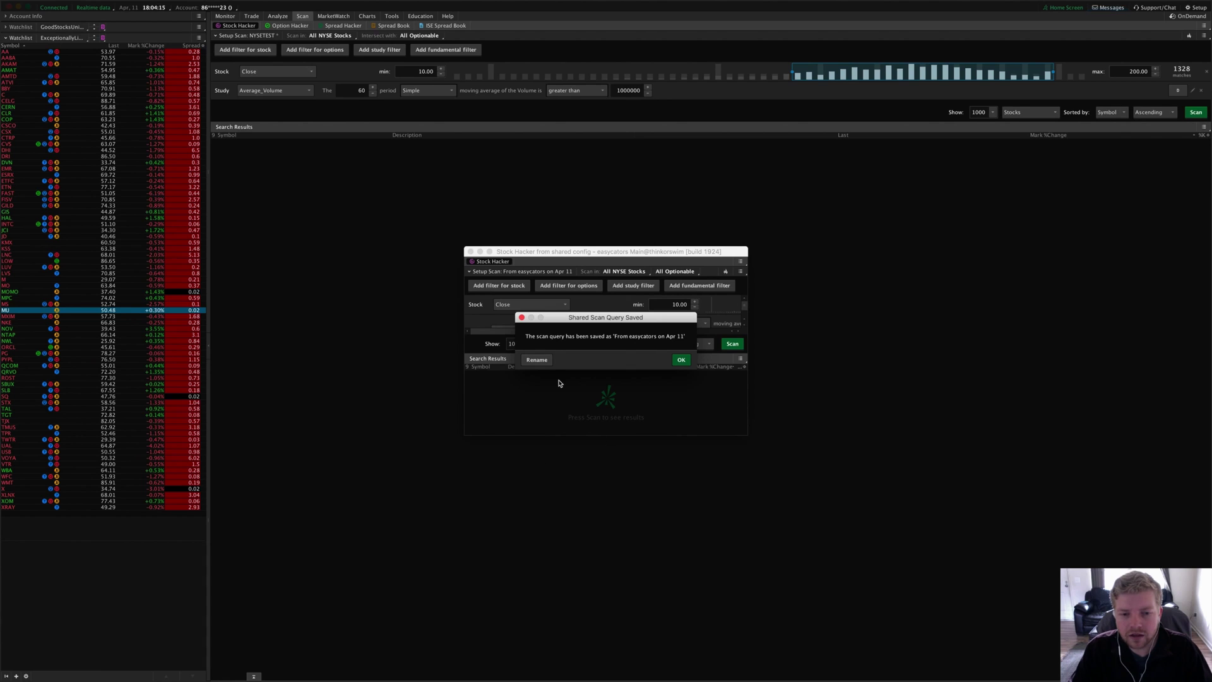
- Rename the saved scan to TEST111111 and close its floating Stock Hacker window
click(536, 360)
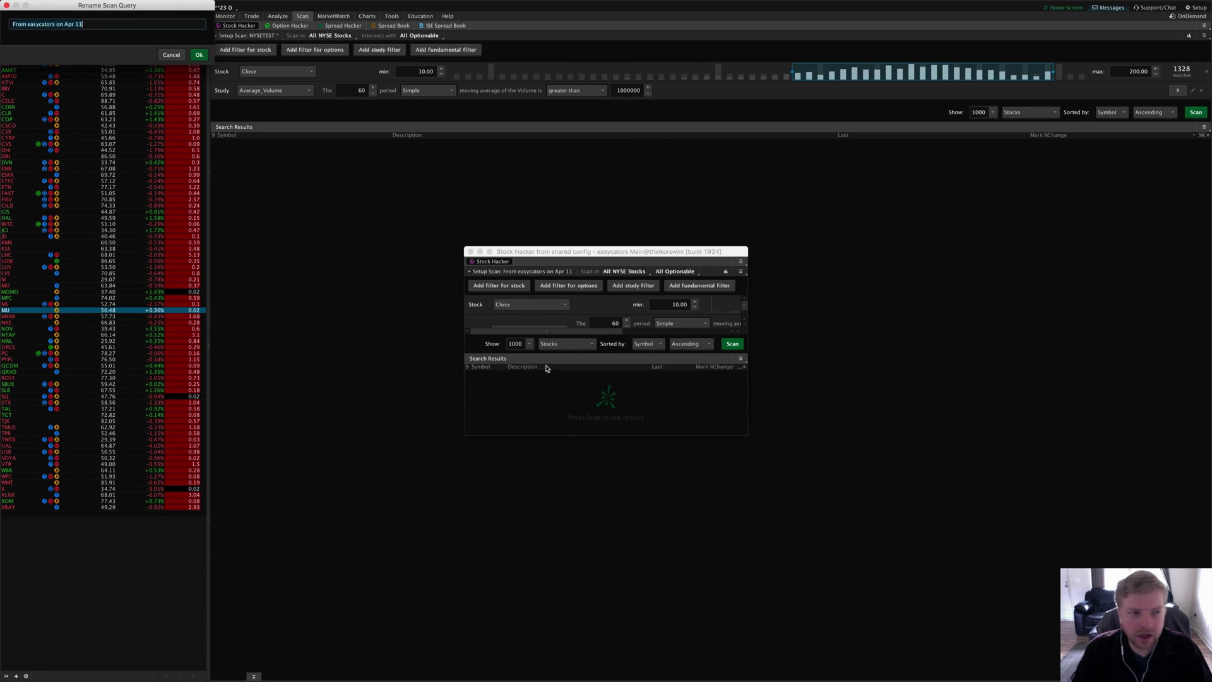
text(TEST11111)
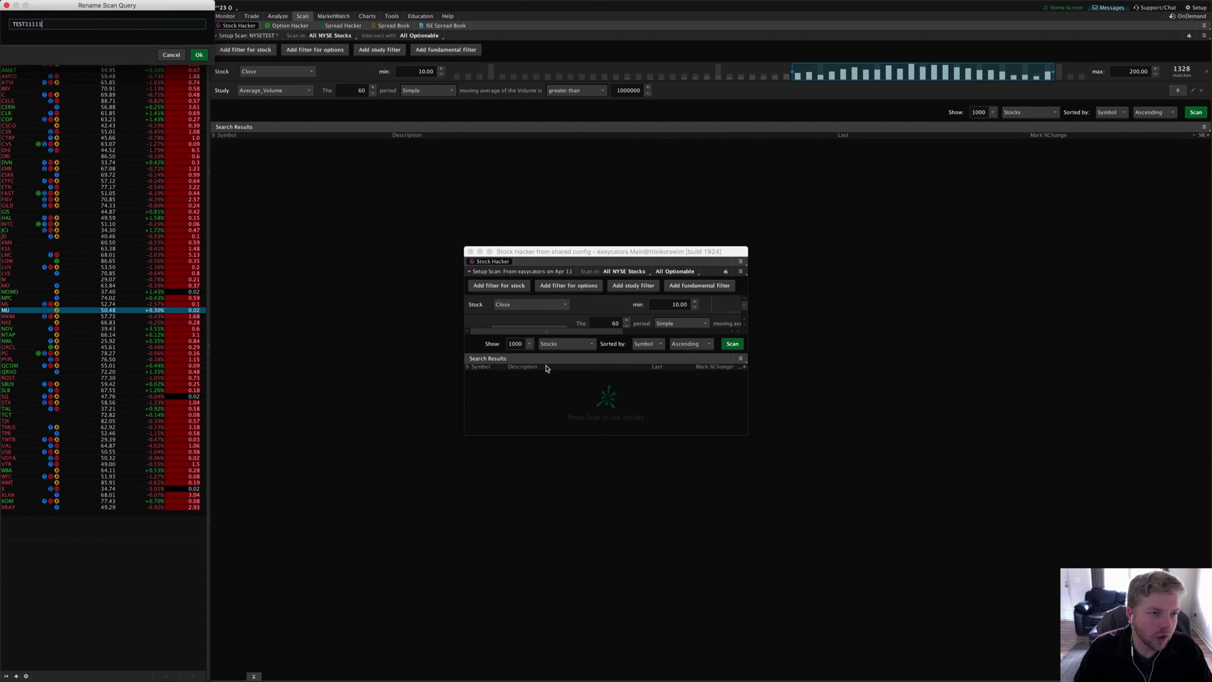
text(1)
click(199, 55)
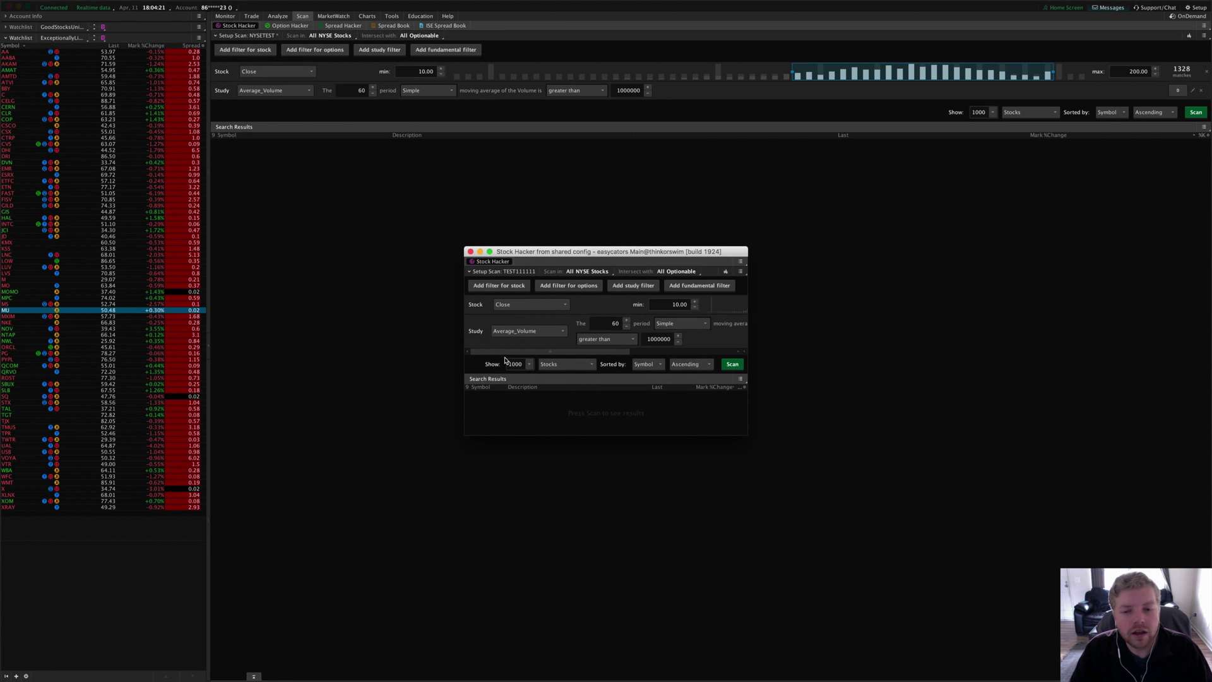
drag(620, 251, 600, 171)
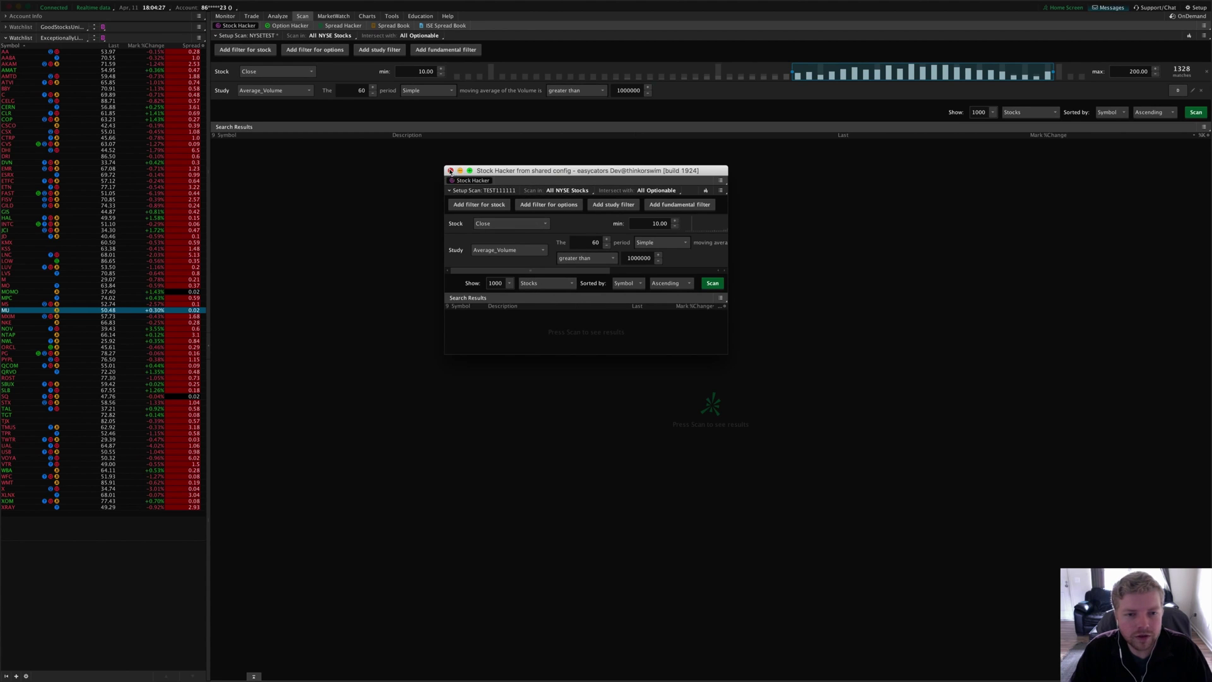
click(450, 171)
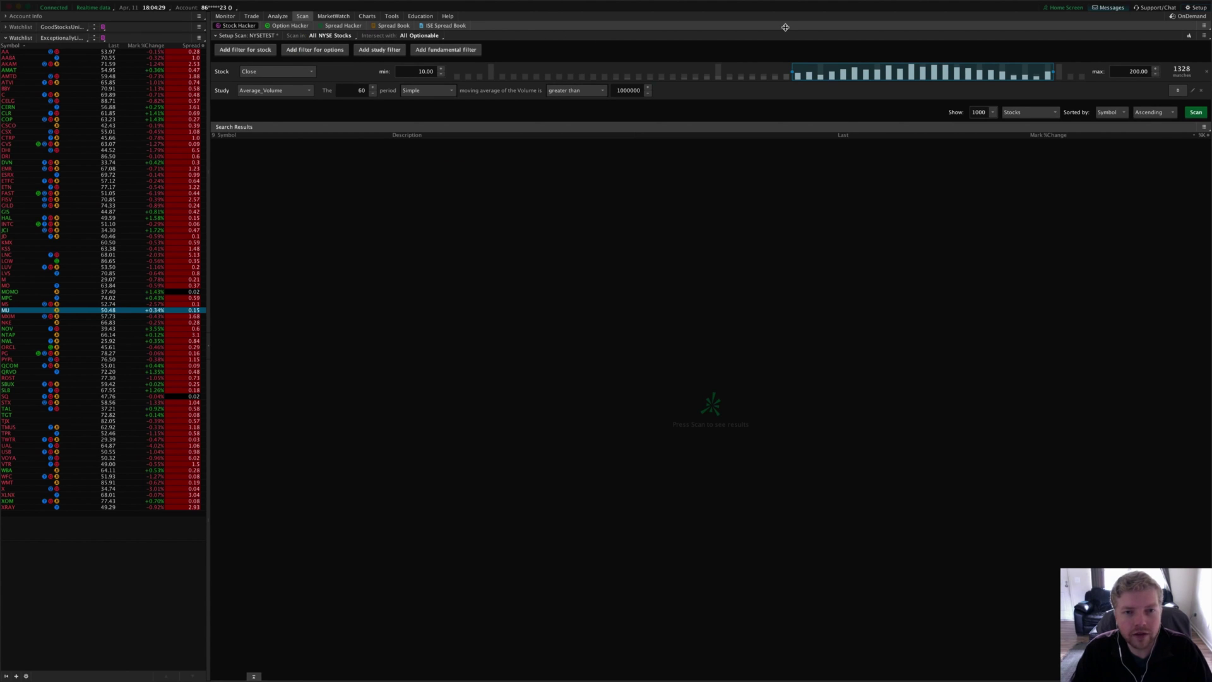
- Load the personal TEST111111 scan query in Stock Hacker in place of NYSETEST
click(1204, 36)
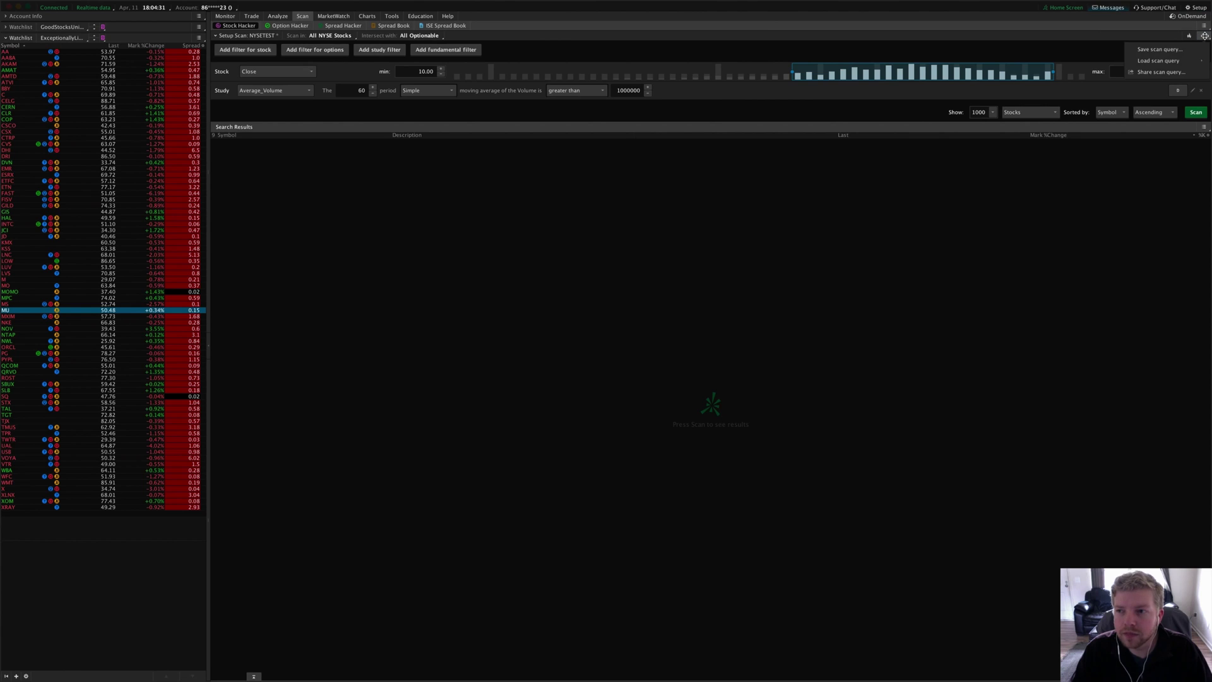
mouse_move(1186, 62)
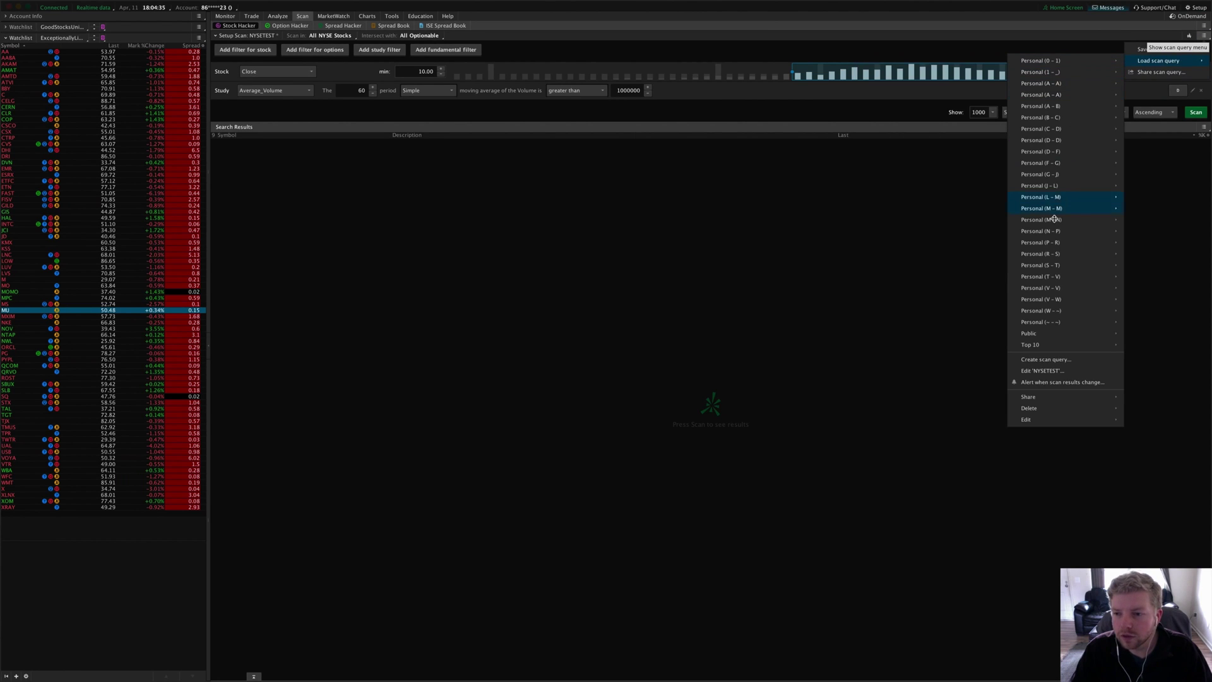
mouse_move(1076, 265)
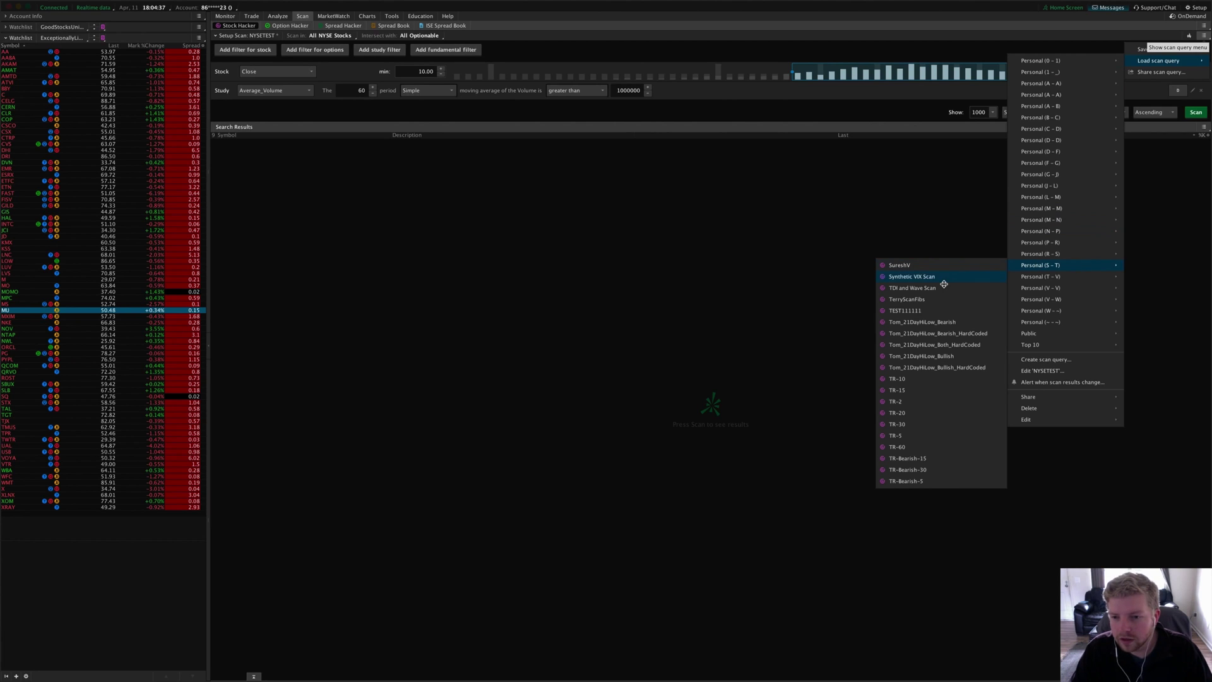
click(939, 309)
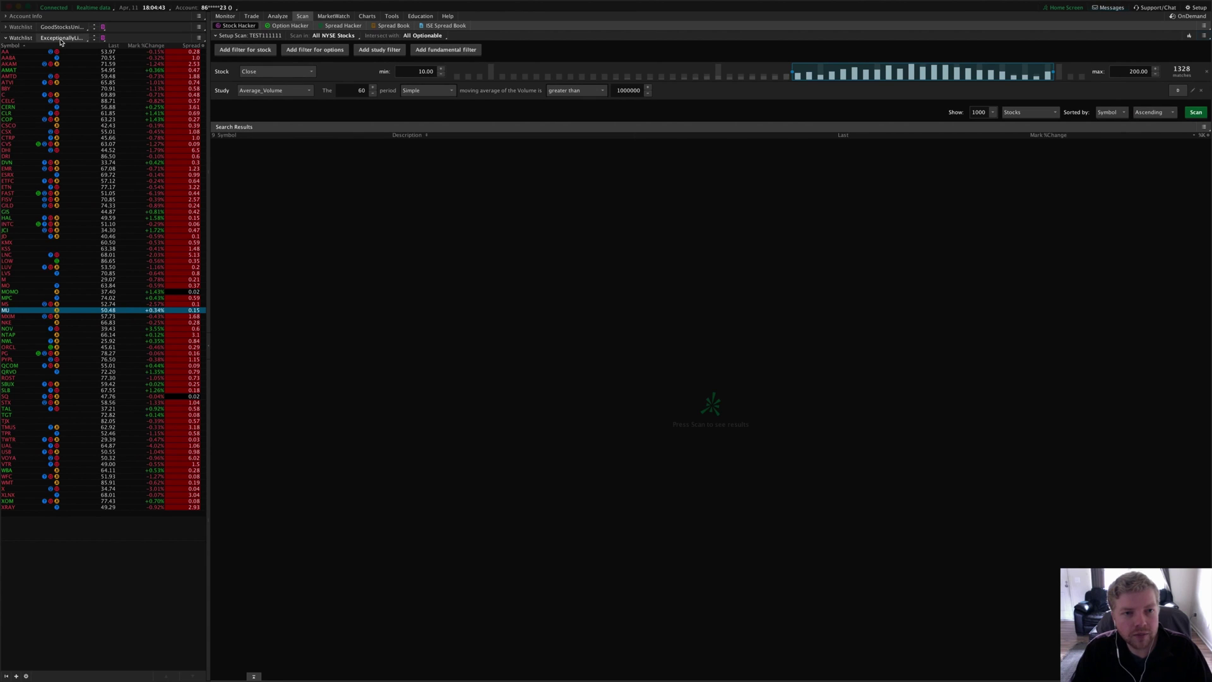
- Set the watchlist to Personal > TEST111111 so it lists the scan's symbols
mouse_move(335, 15)
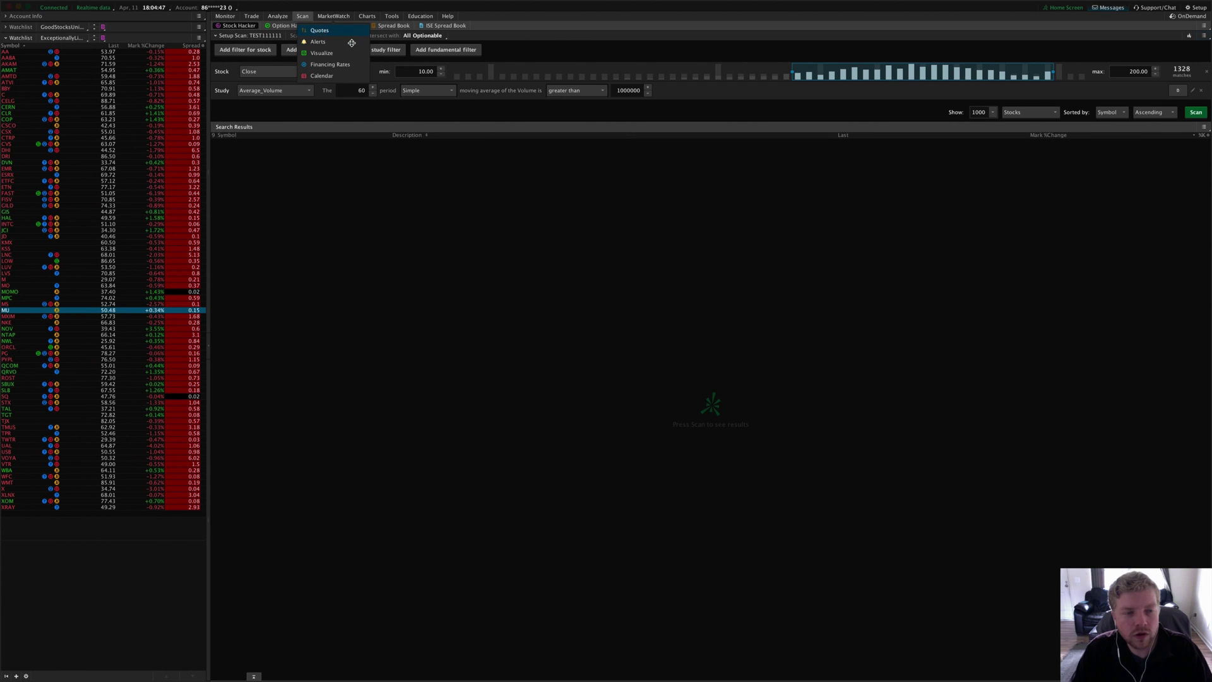
click(63, 38)
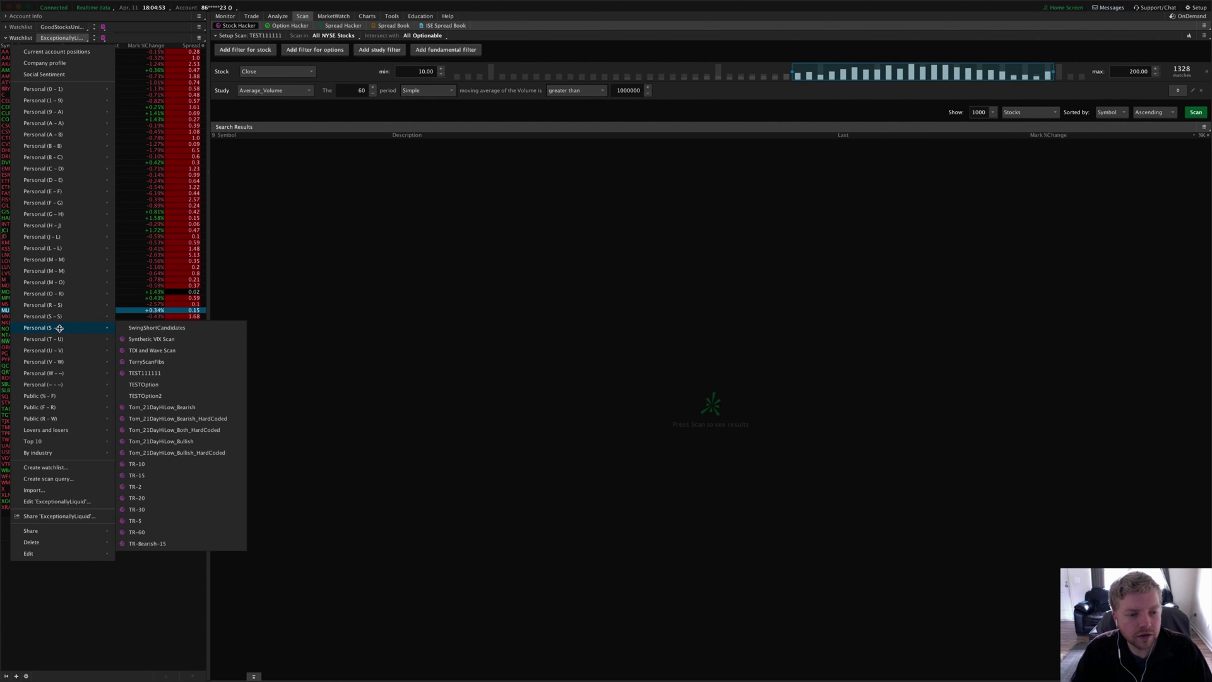
mouse_move(91, 332)
click(168, 376)
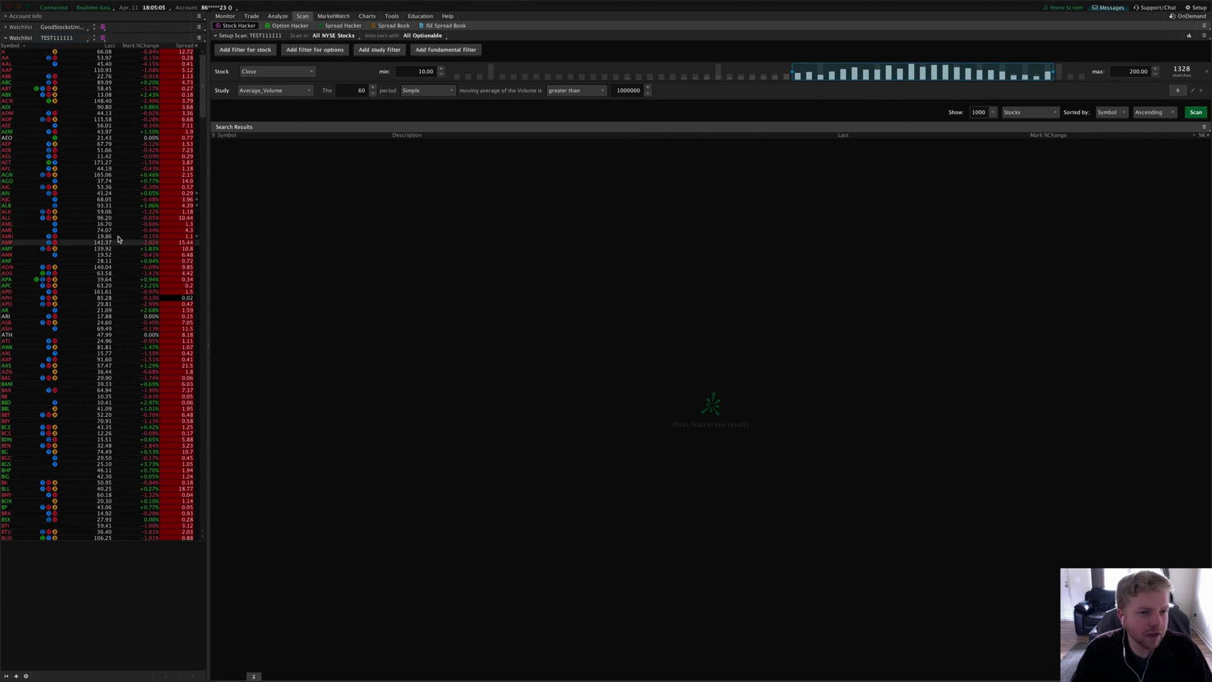
click(79, 39)
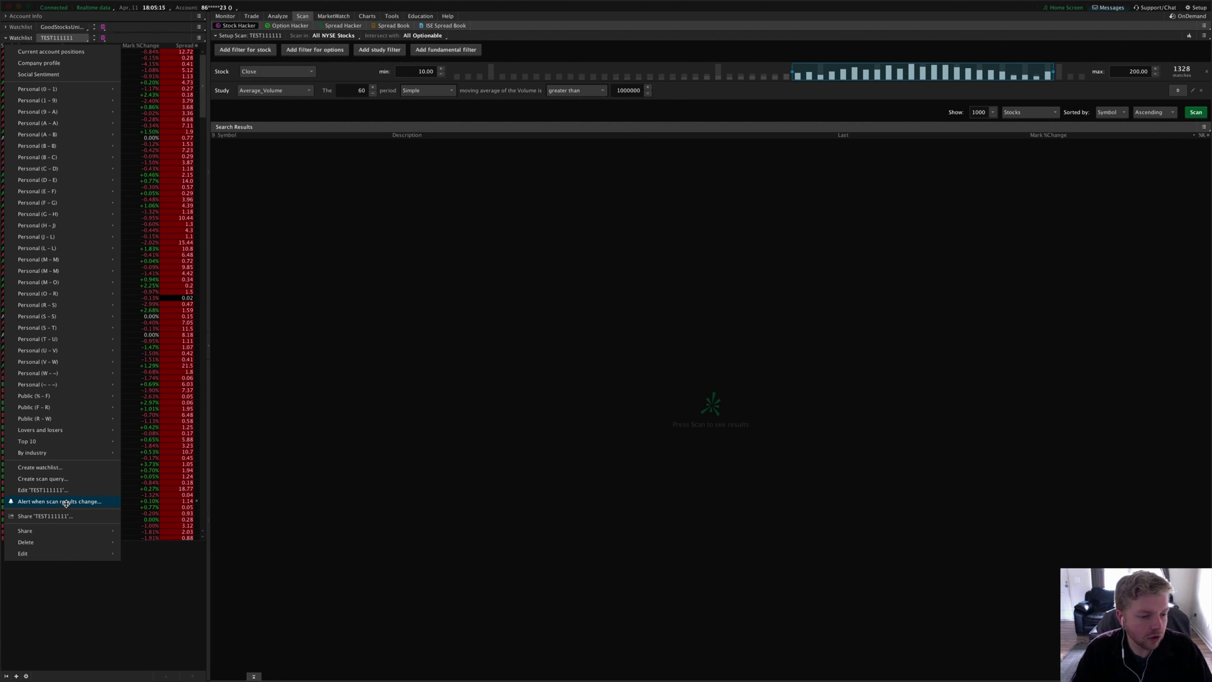
click(404, 468)
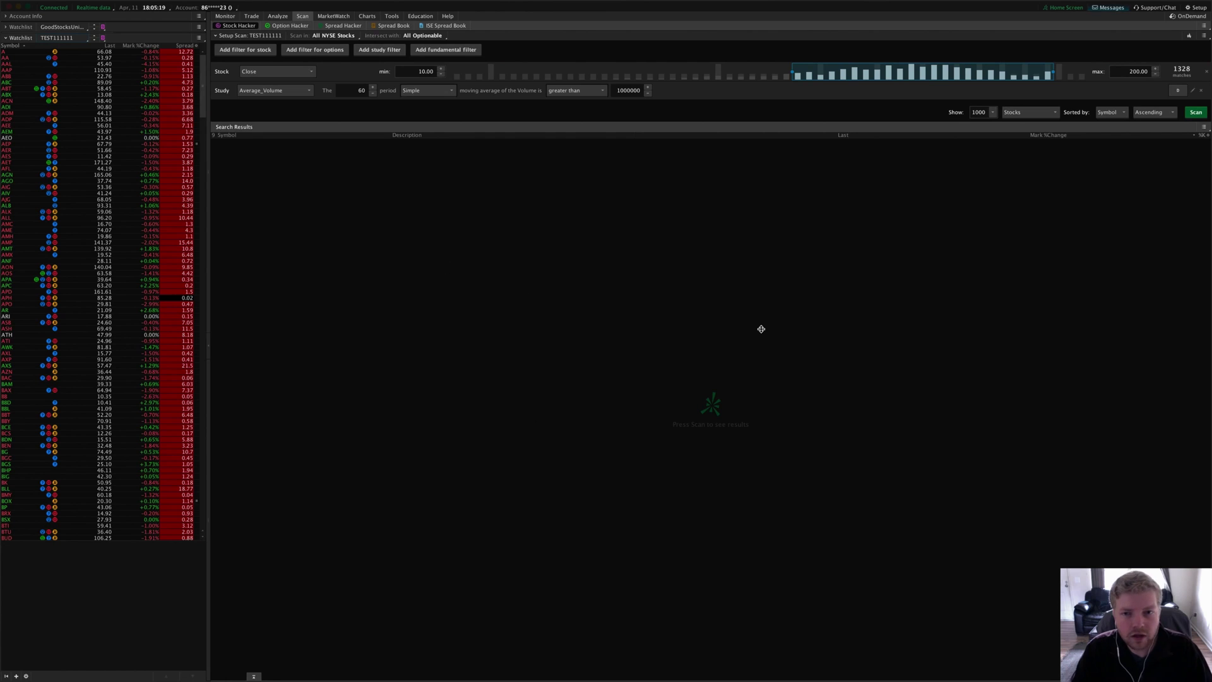
- Select the COLUMN link in the Gmail draft and return to thinkorswim's Setup menu
key(super+Tab)
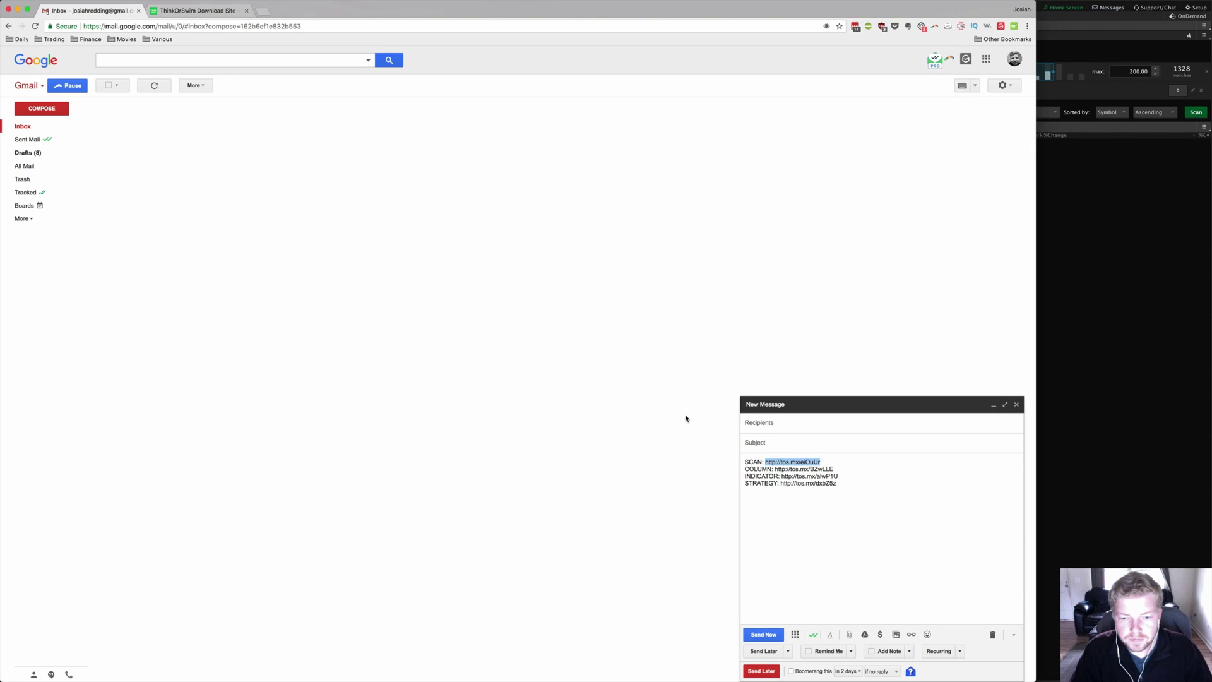
drag(775, 469, 832, 470)
key(ctrl+c)
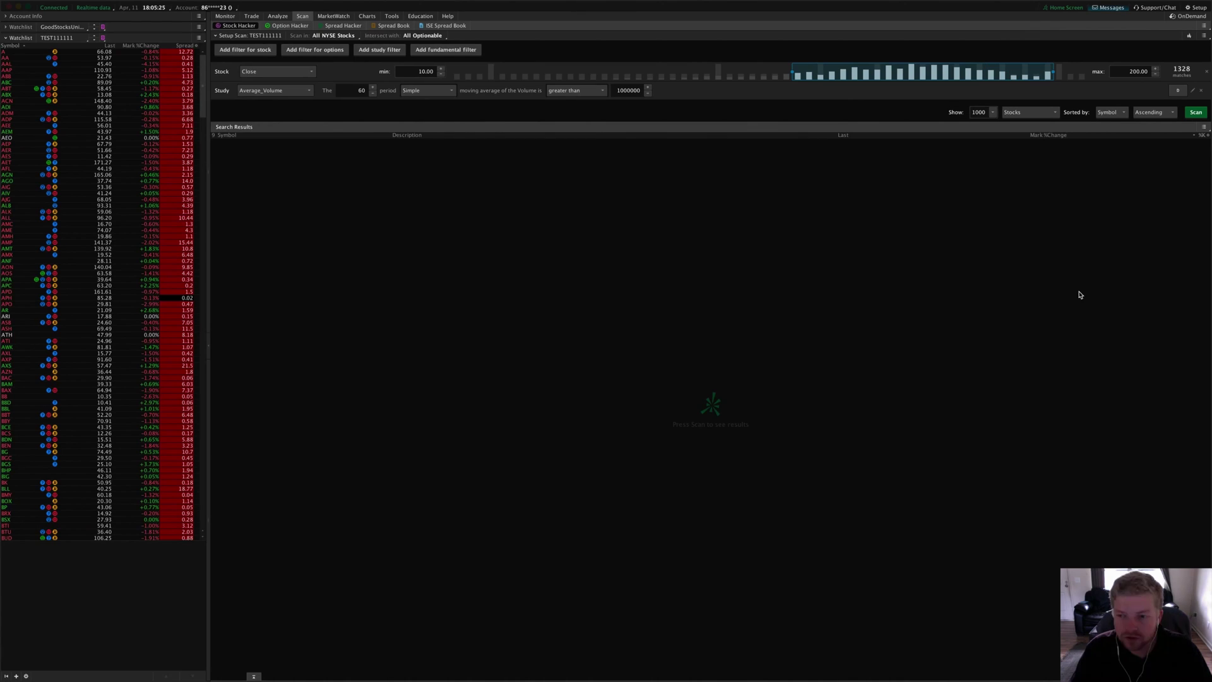
click(1070, 315)
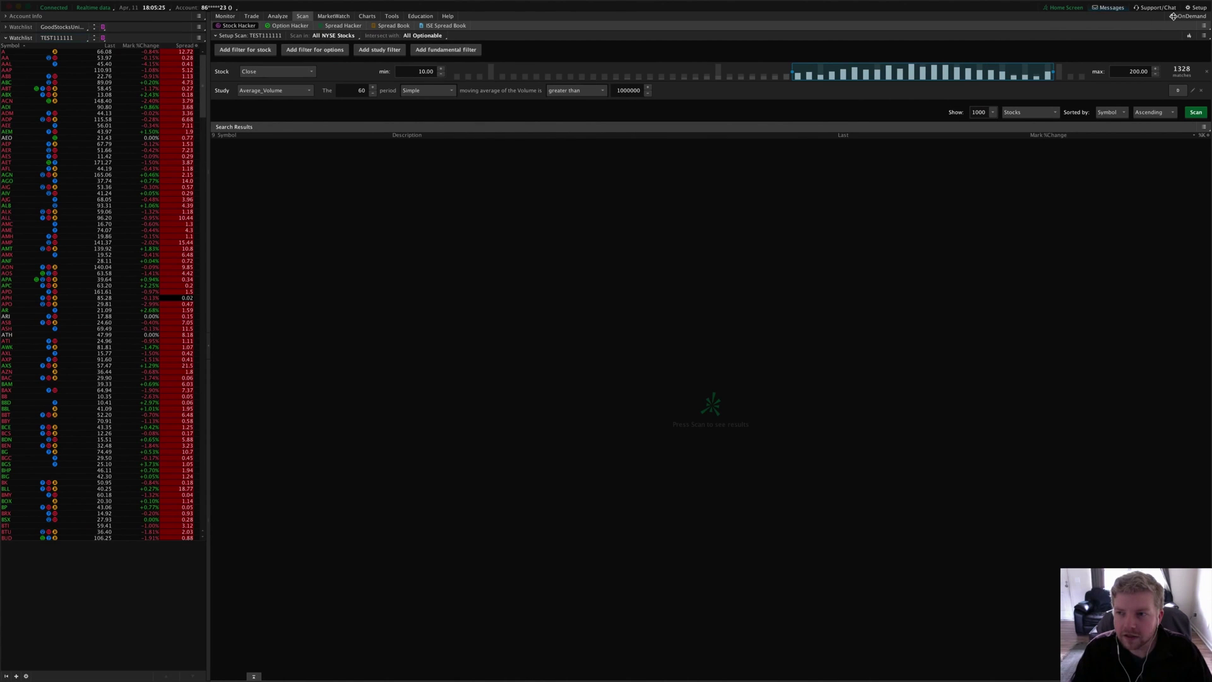
click(1195, 8)
click(1162, 36)
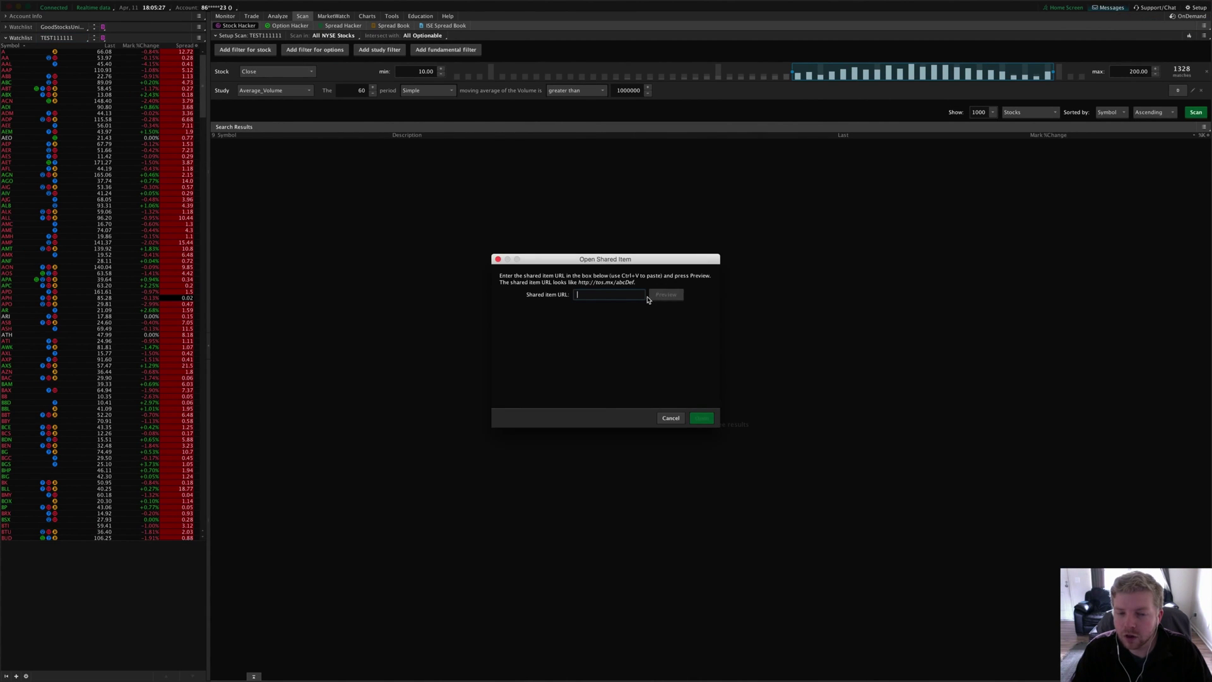
key(ctrl+v)
drag(610, 259, 741, 201)
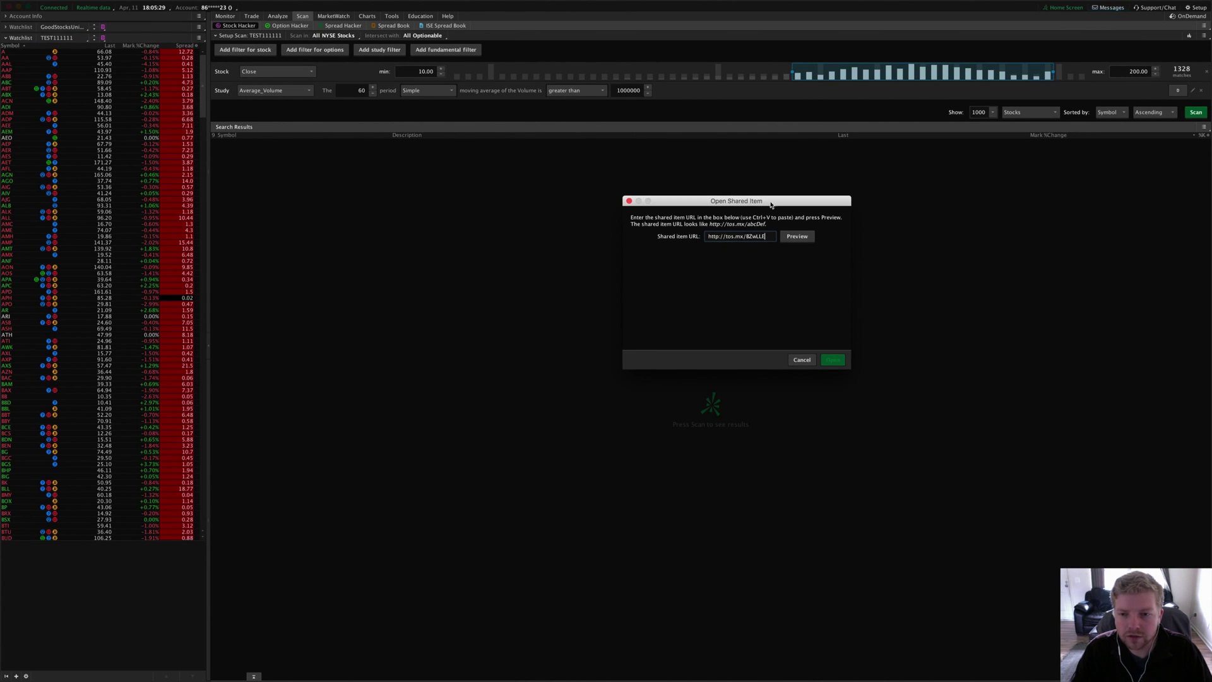
click(798, 237)
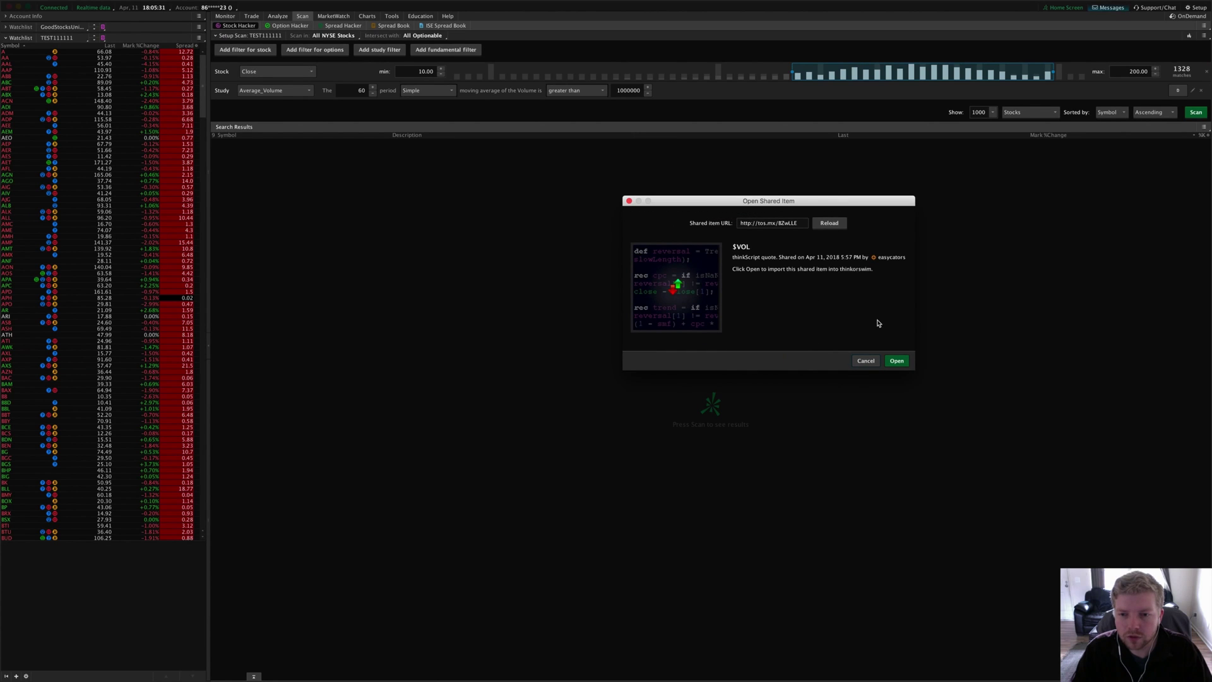
click(896, 360)
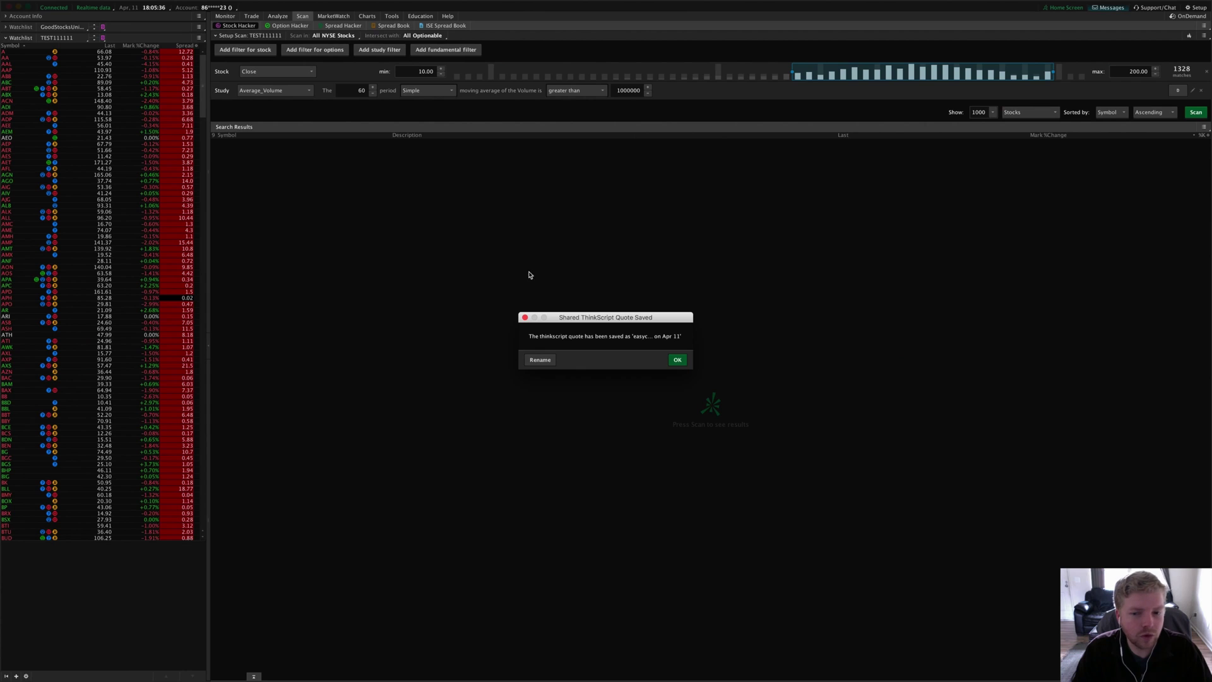
- Rename the imported custom quote to $Vol and confirm
click(540, 359)
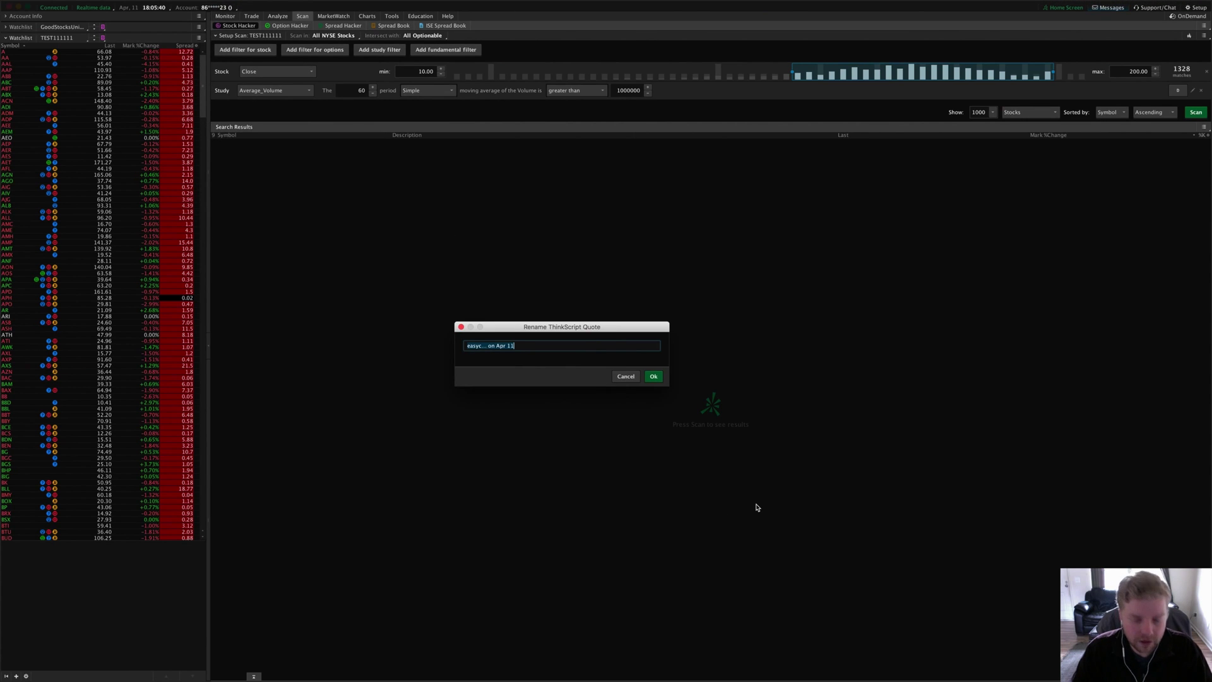
text($Vol)
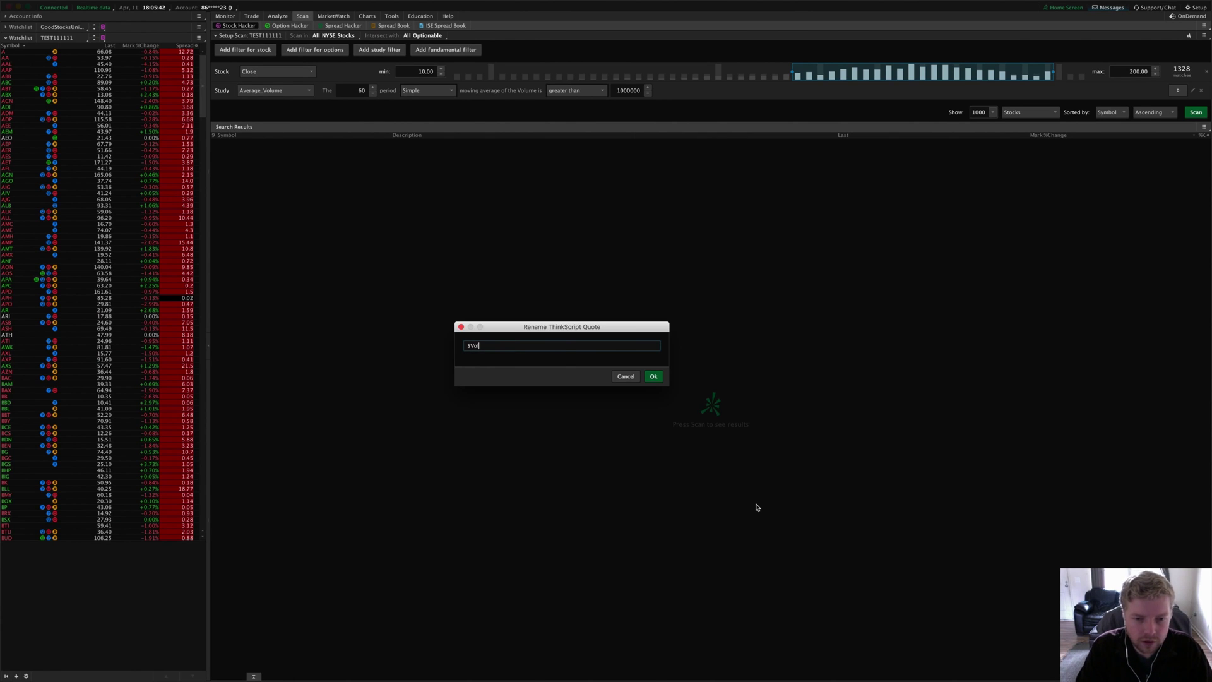
click(659, 378)
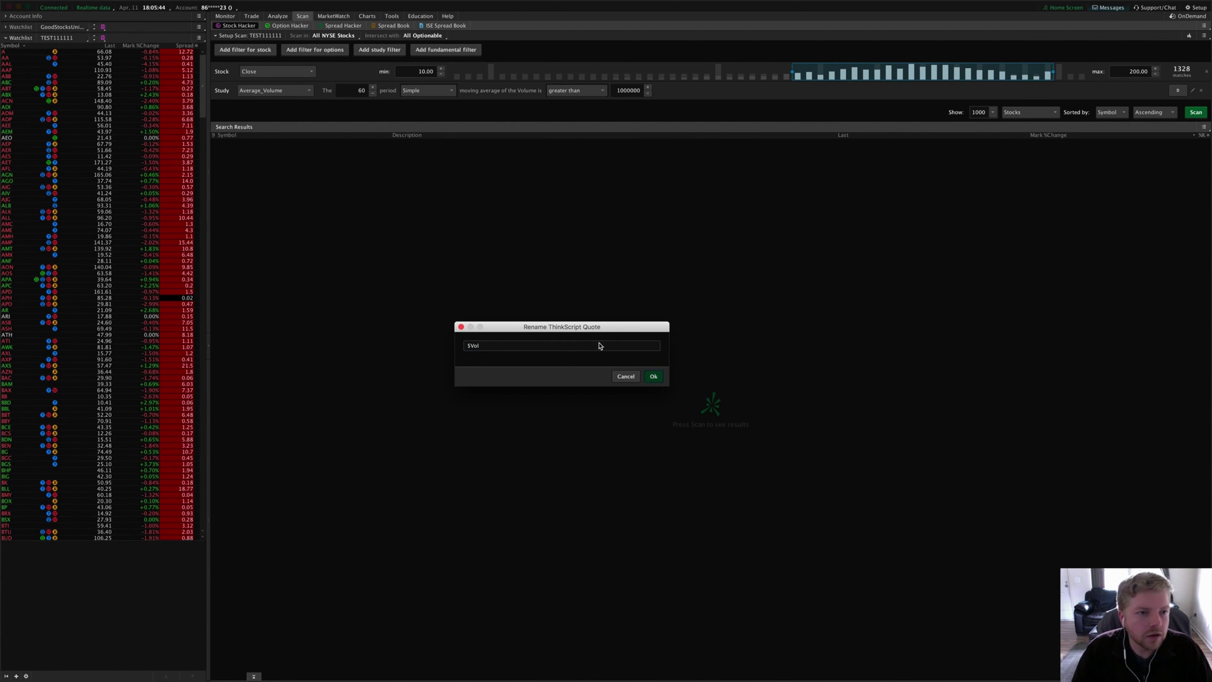
click(653, 376)
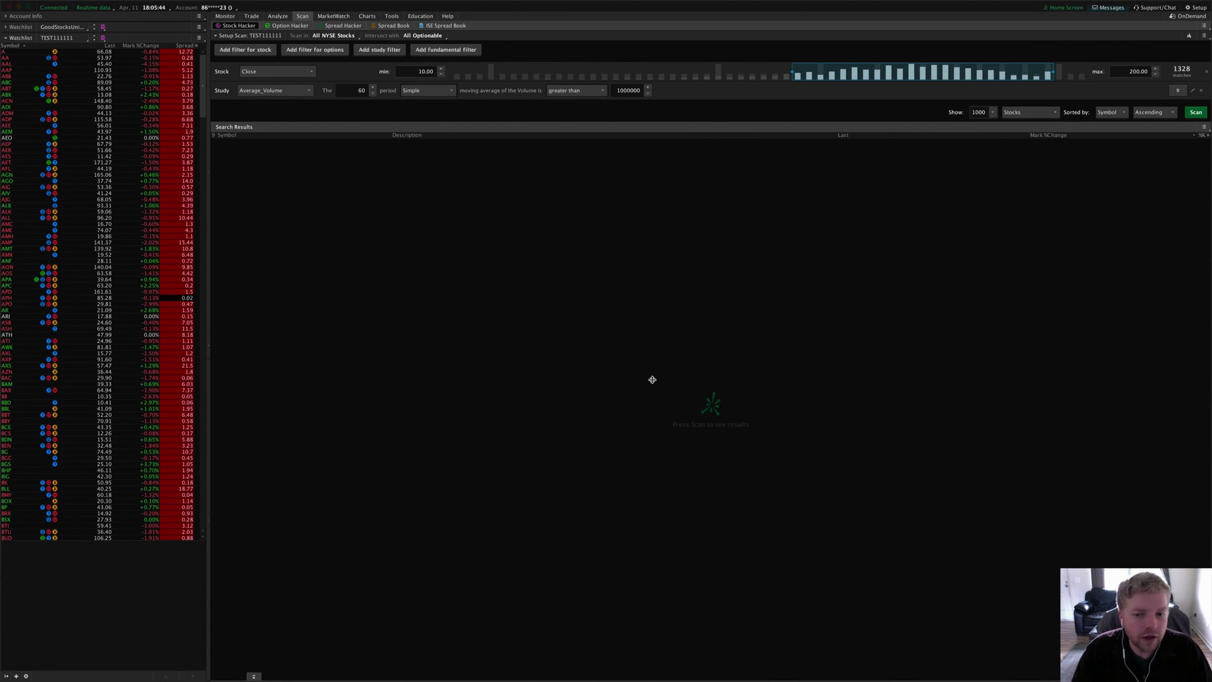
right_click(177, 45)
- Add $Vol to the watchlist's current column set after Spread and apply it
click(190, 57)
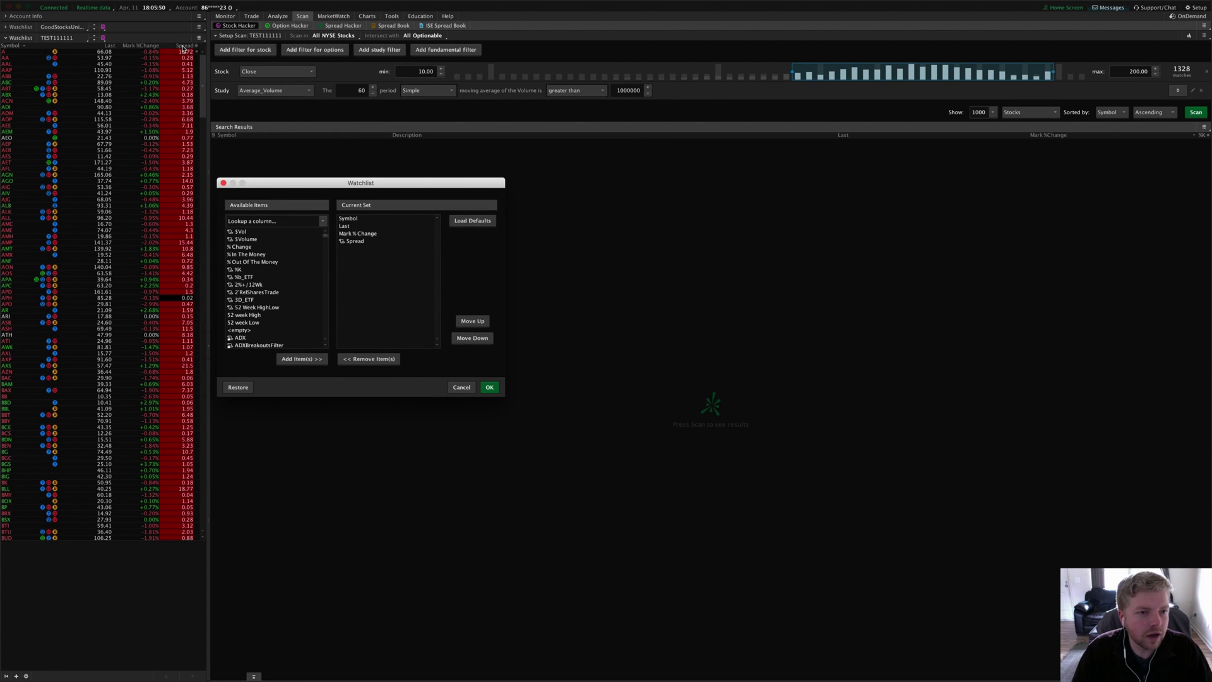
click(284, 219)
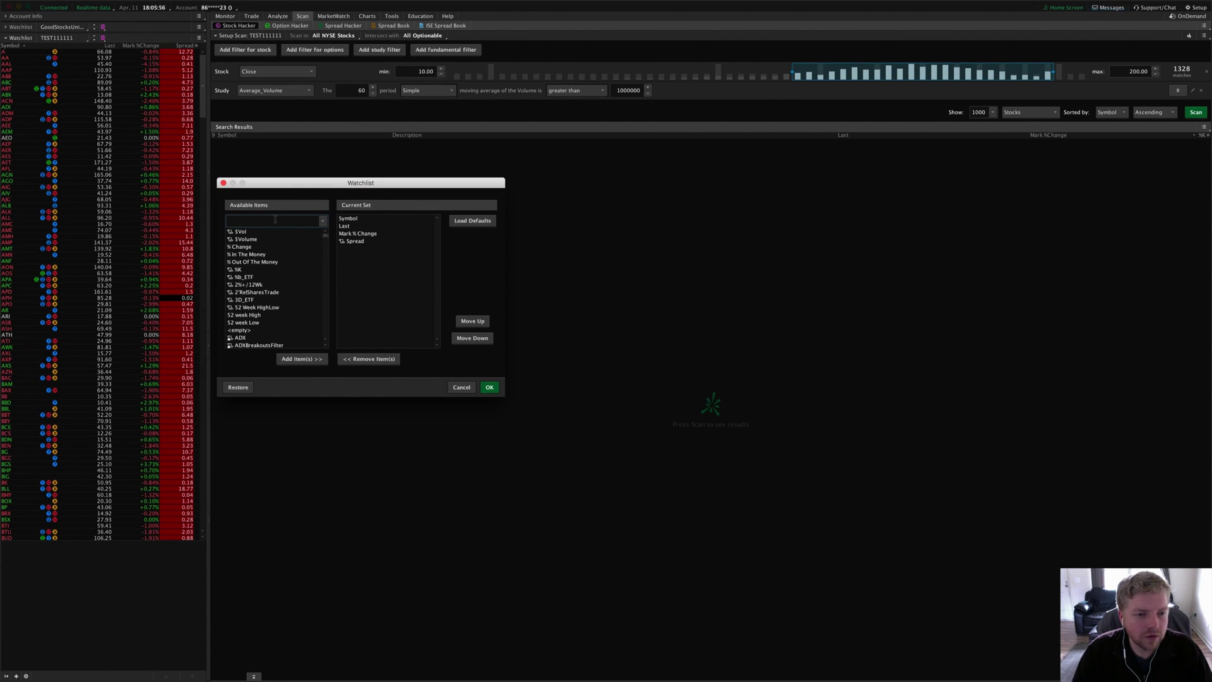
click(238, 232)
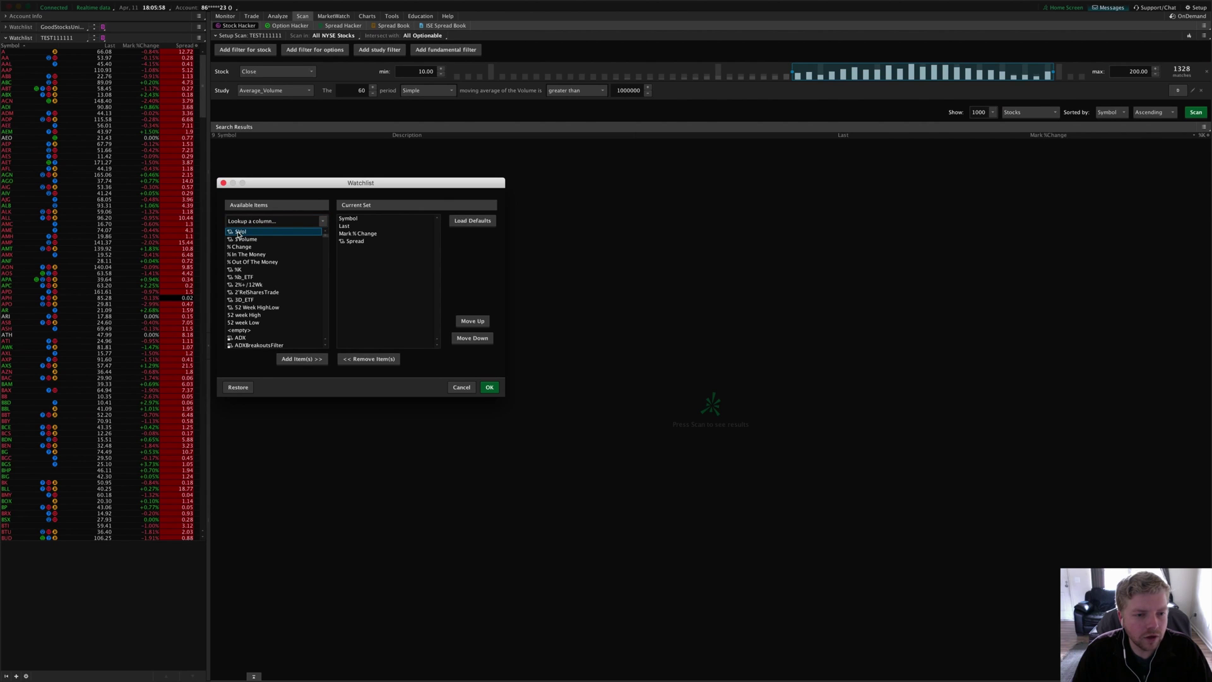
click(244, 239)
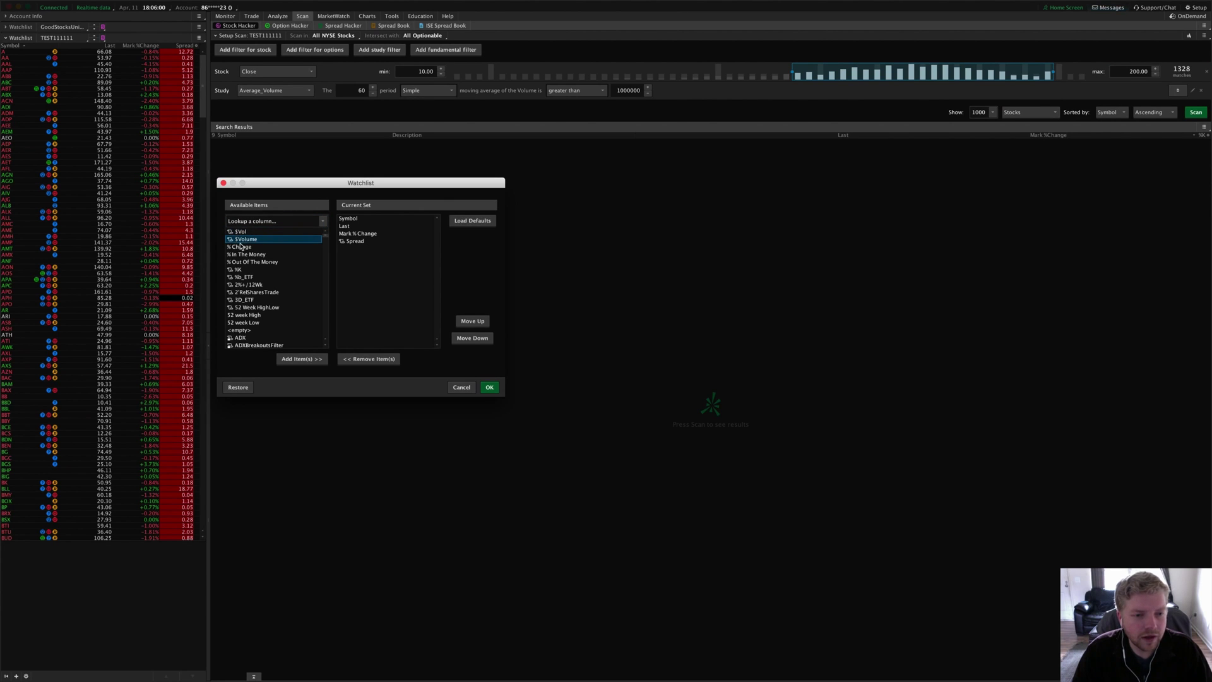
drag(240, 232, 352, 249)
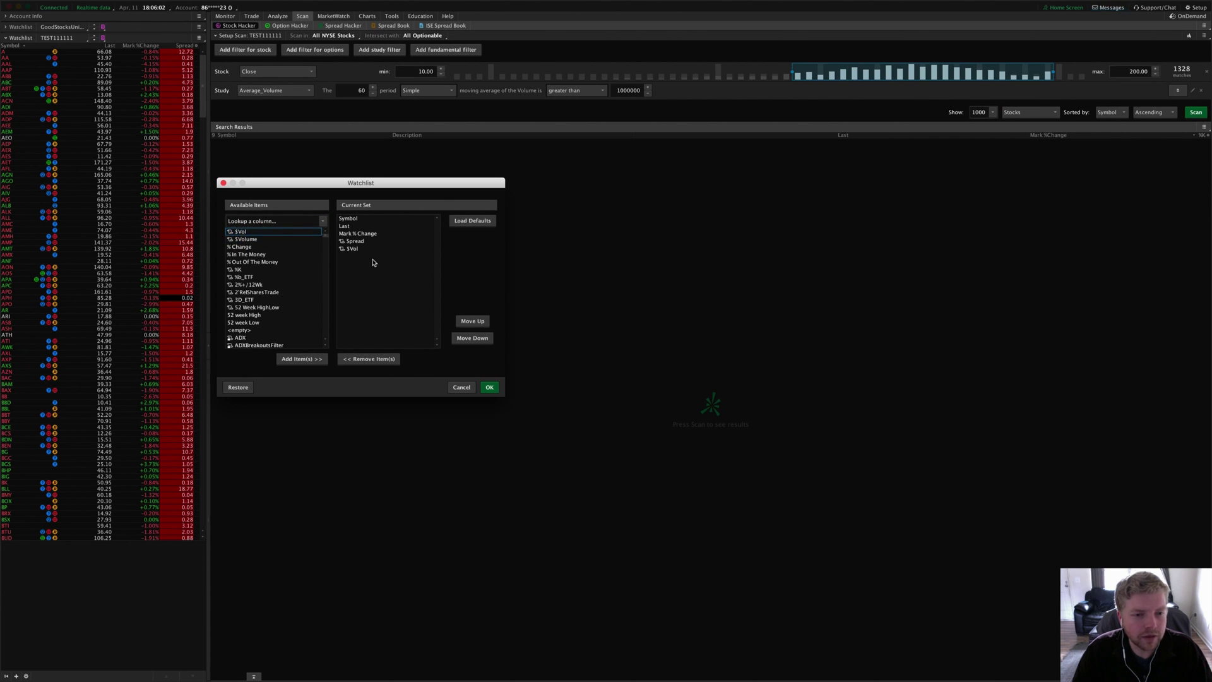
click(490, 388)
click(353, 249)
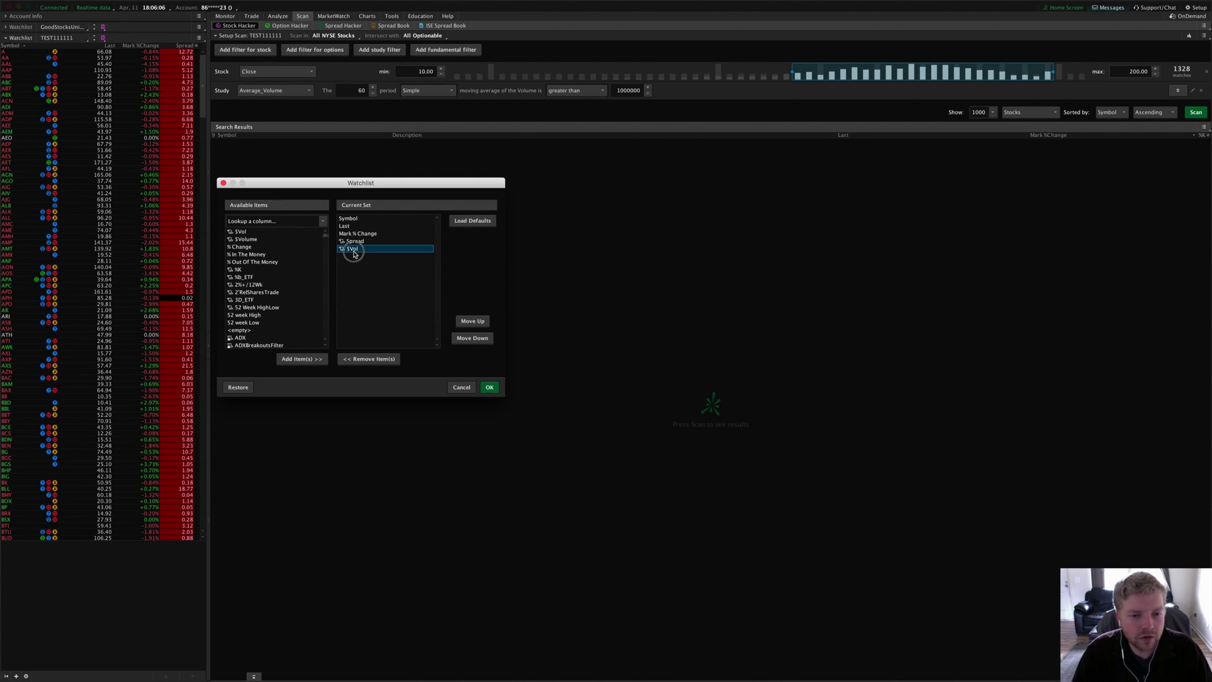
click(489, 387)
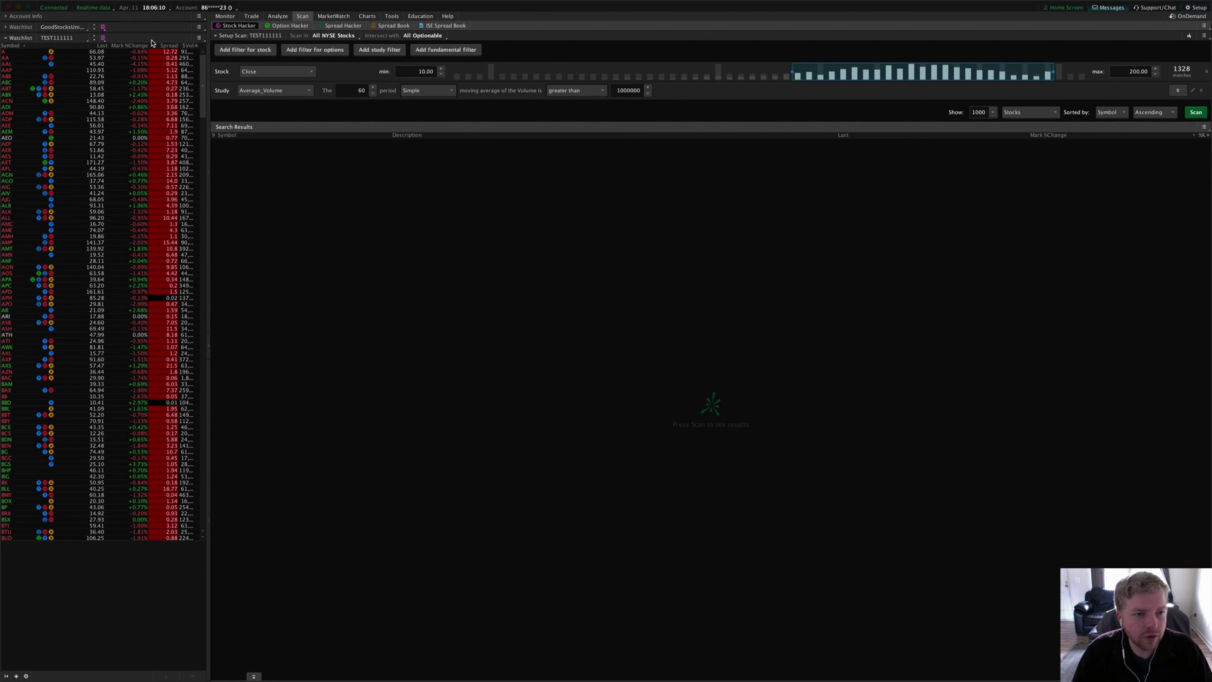
- Narrow the Mark %Change column and sort the watchlist by $Vol, largest first
drag(149, 46, 86, 46)
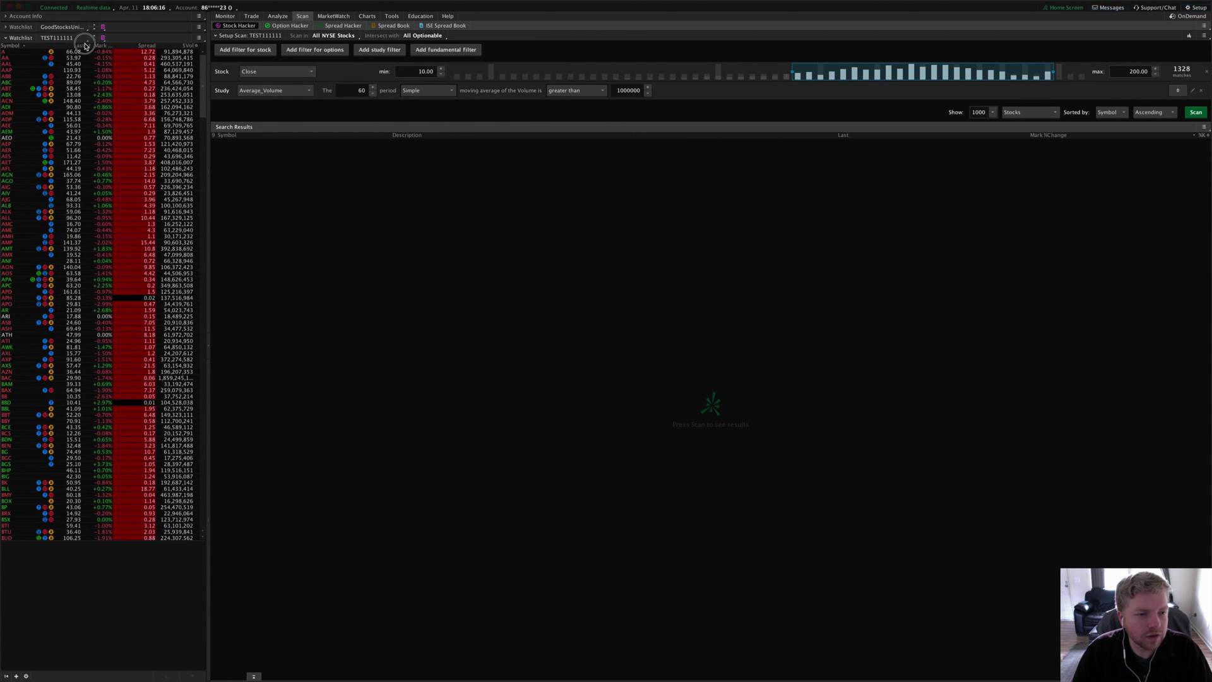
click(184, 45)
click(184, 46)
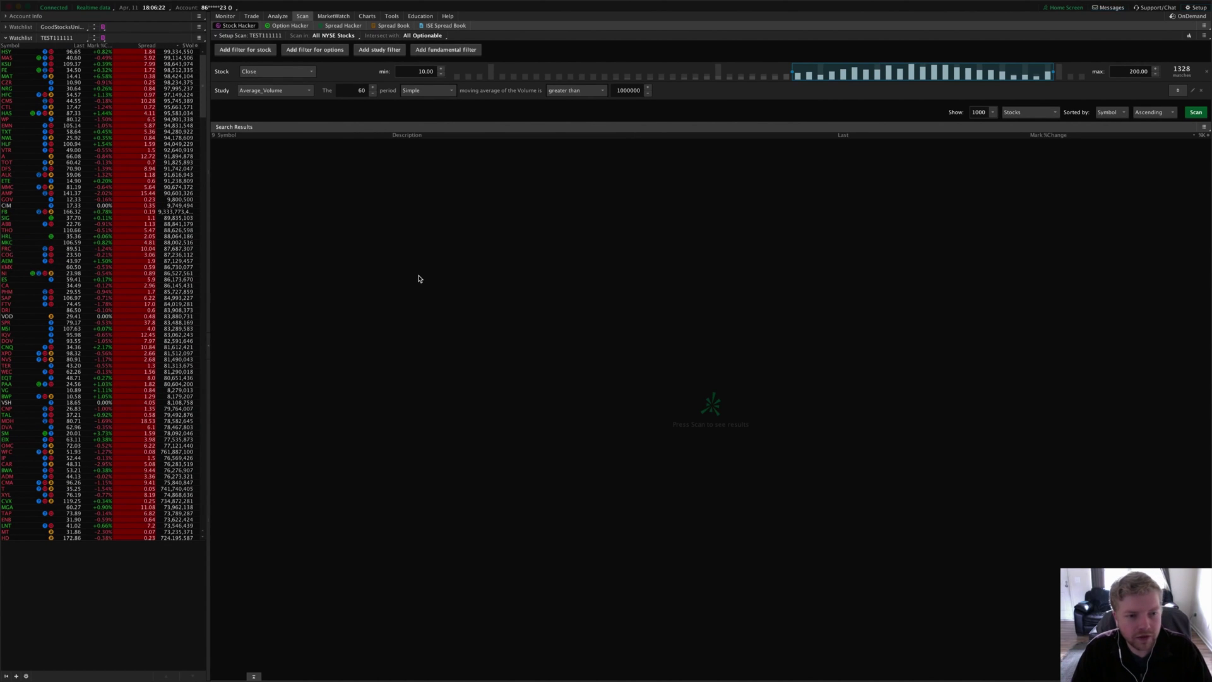
- Review the $Vol formula and aggregation period unchanged, then select the INDICATOR link in Gmail
right_click(182, 46)
click(201, 66)
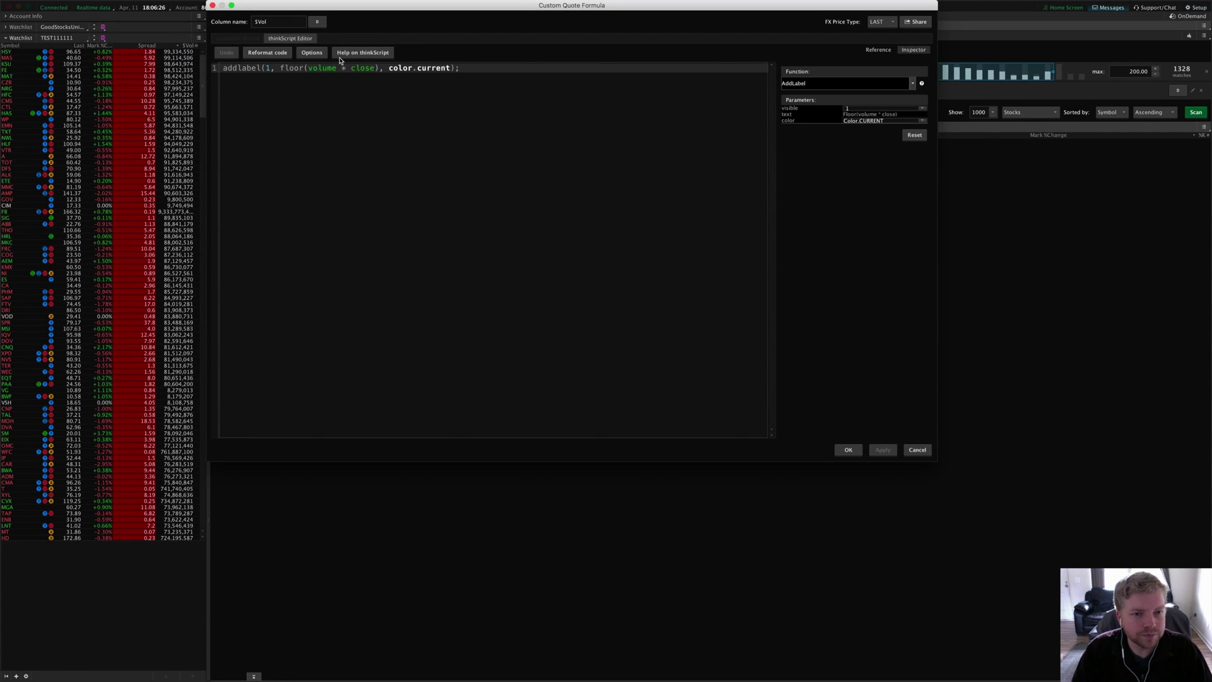
click(317, 23)
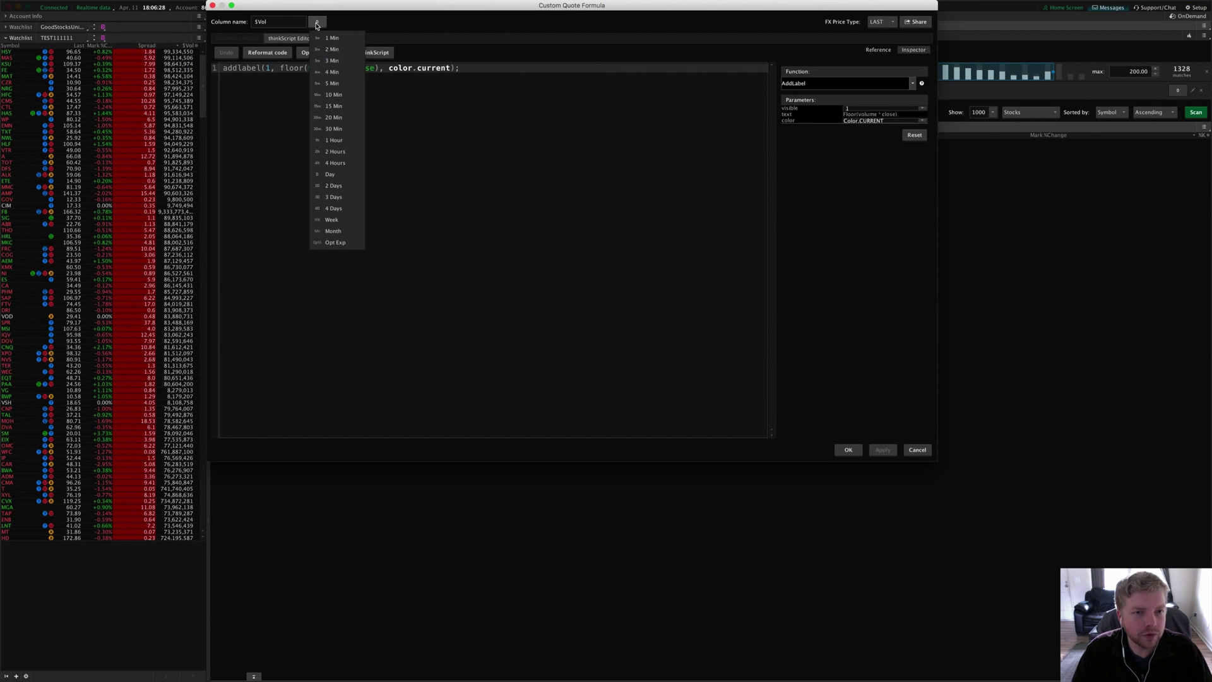
click(337, 24)
key(Escape)
right_click(183, 48)
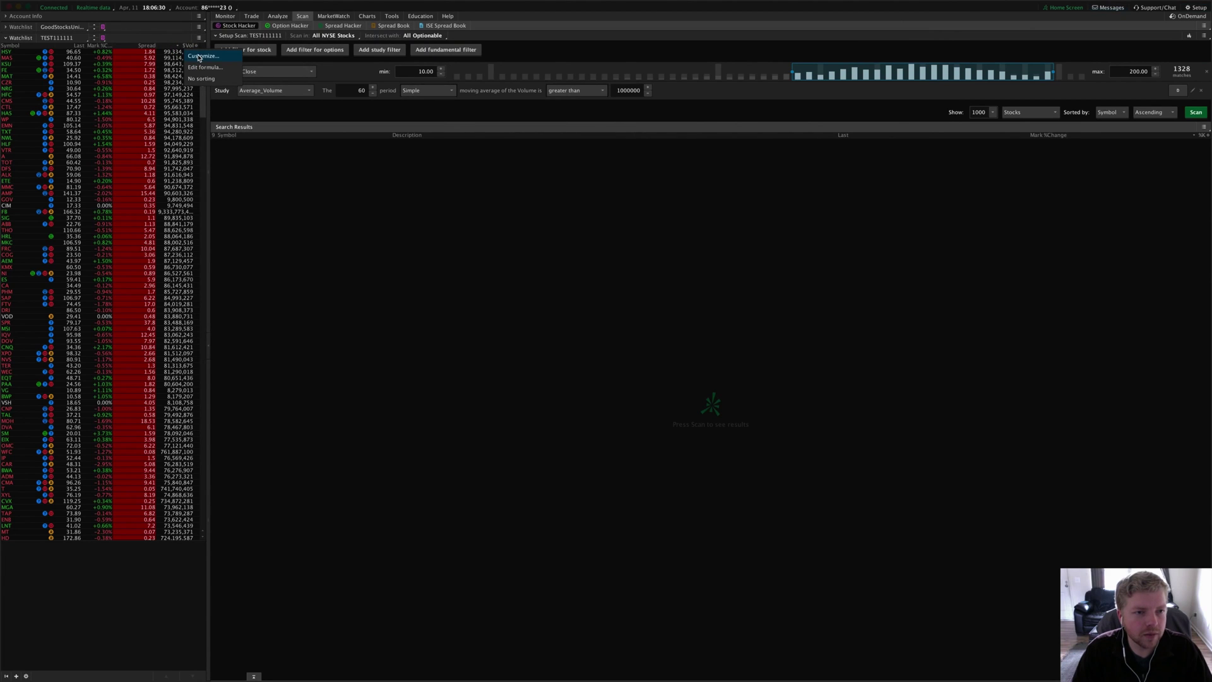
click(202, 67)
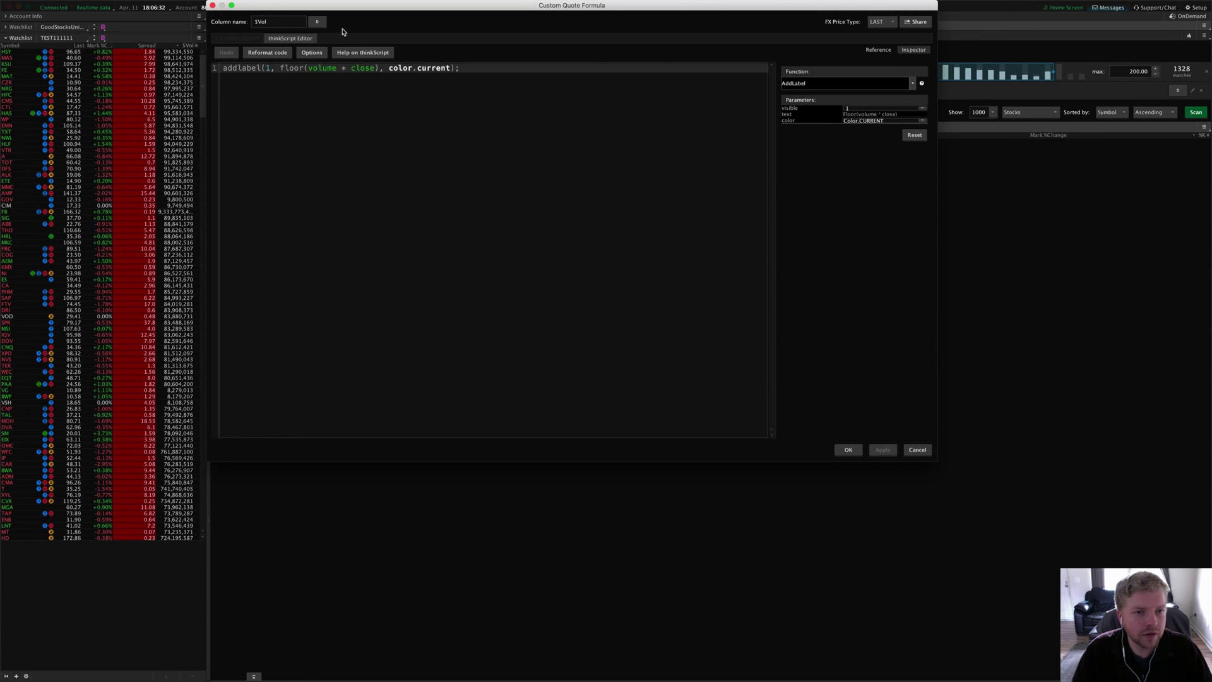
click(317, 22)
key(Escape)
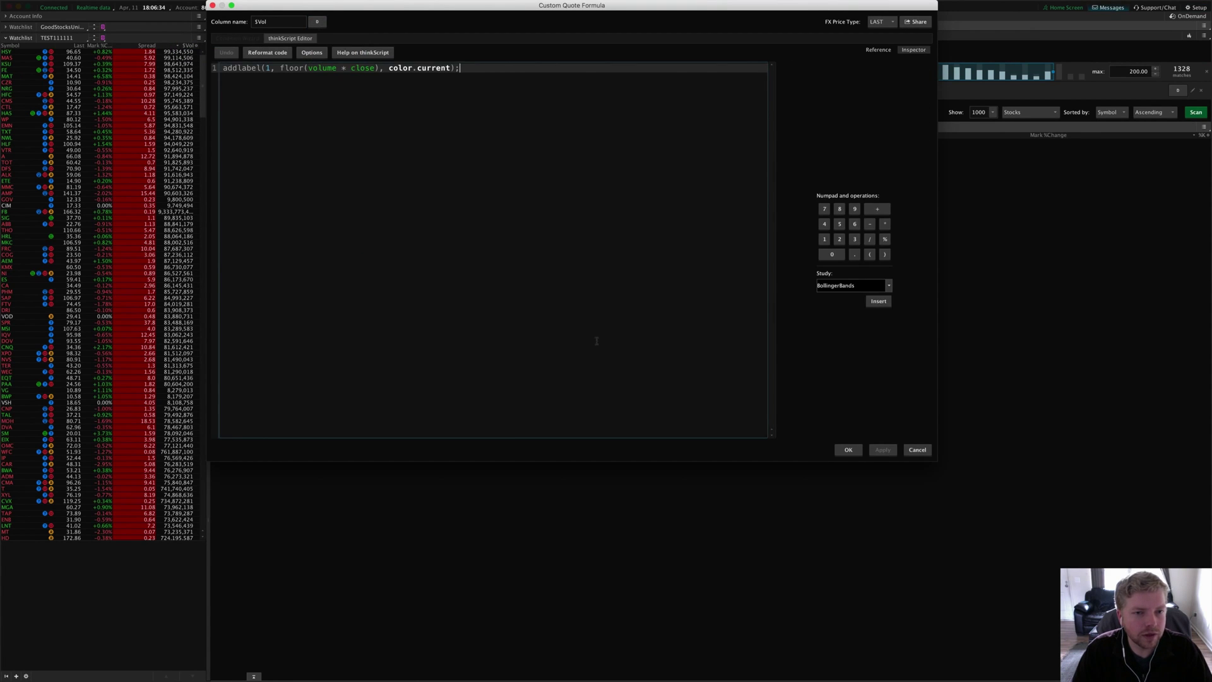
key(Escape)
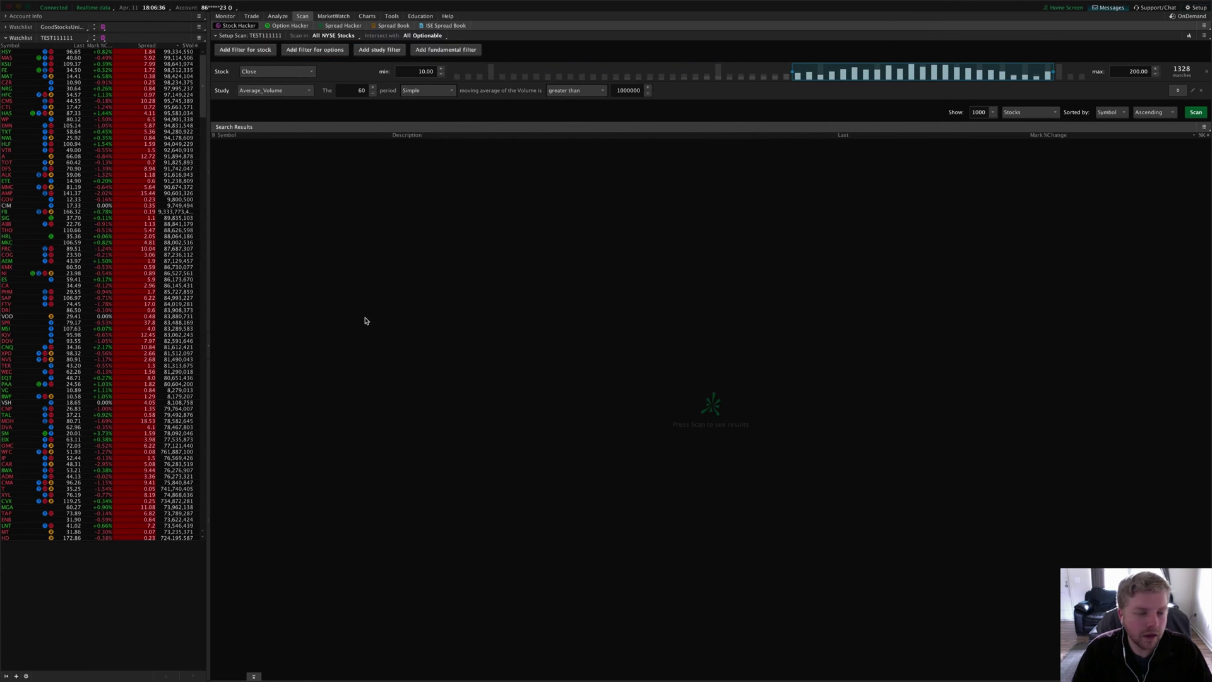
key(super+Tab)
drag(837, 476, 781, 477)
- Import the shared ADR22test indicator through Open shared item, previewing it first
click(1086, 368)
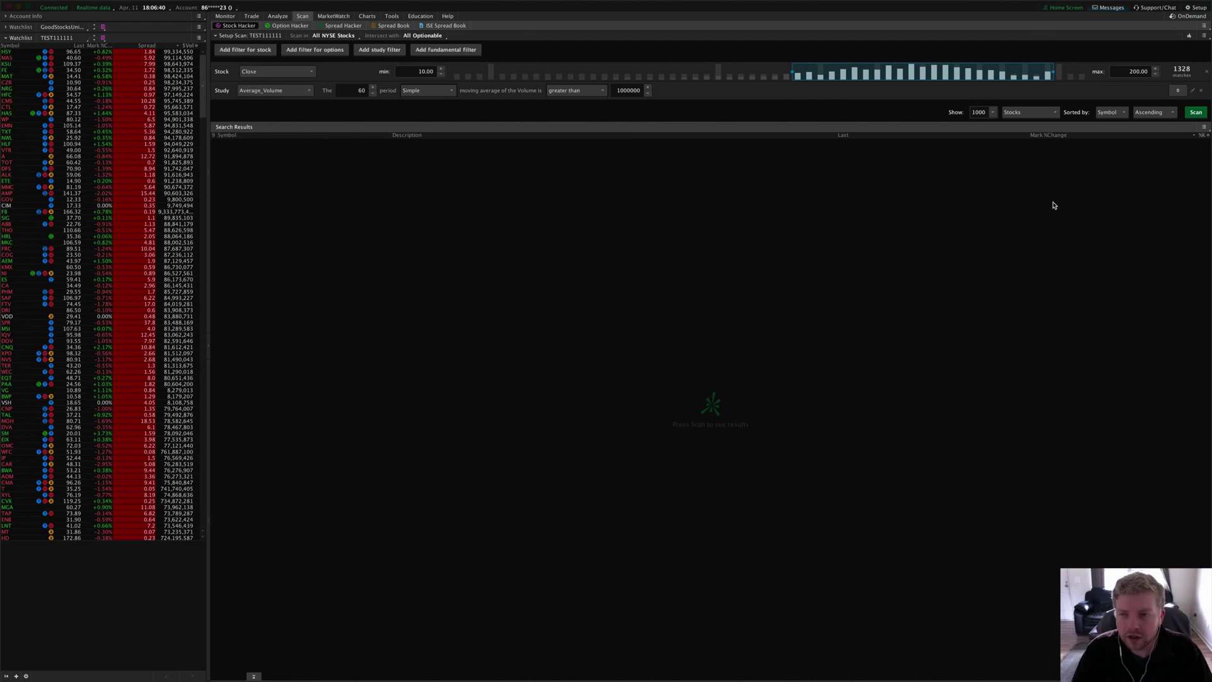
click(1199, 8)
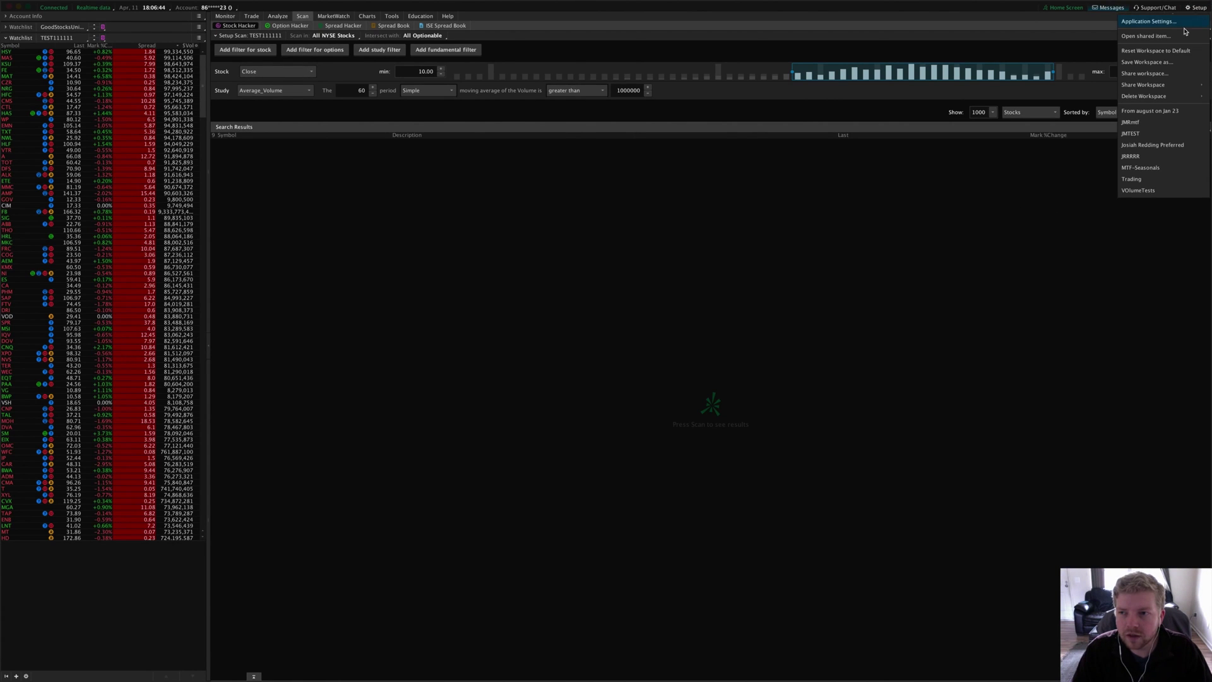
click(1146, 36)
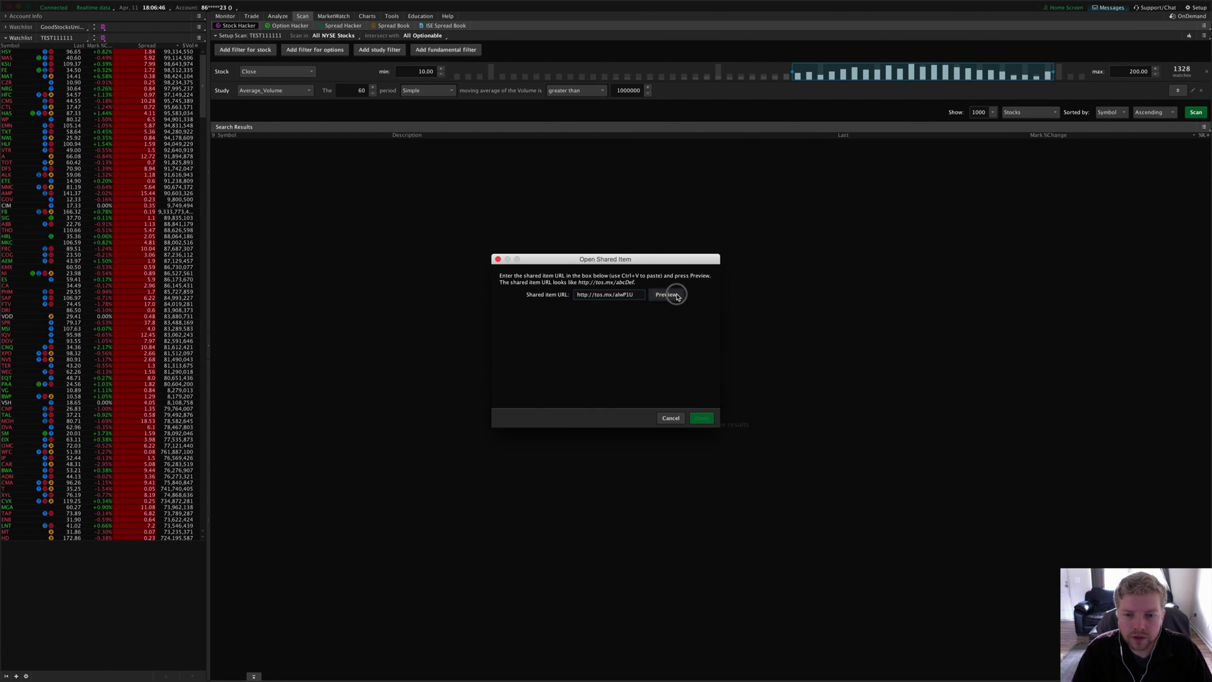
click(666, 294)
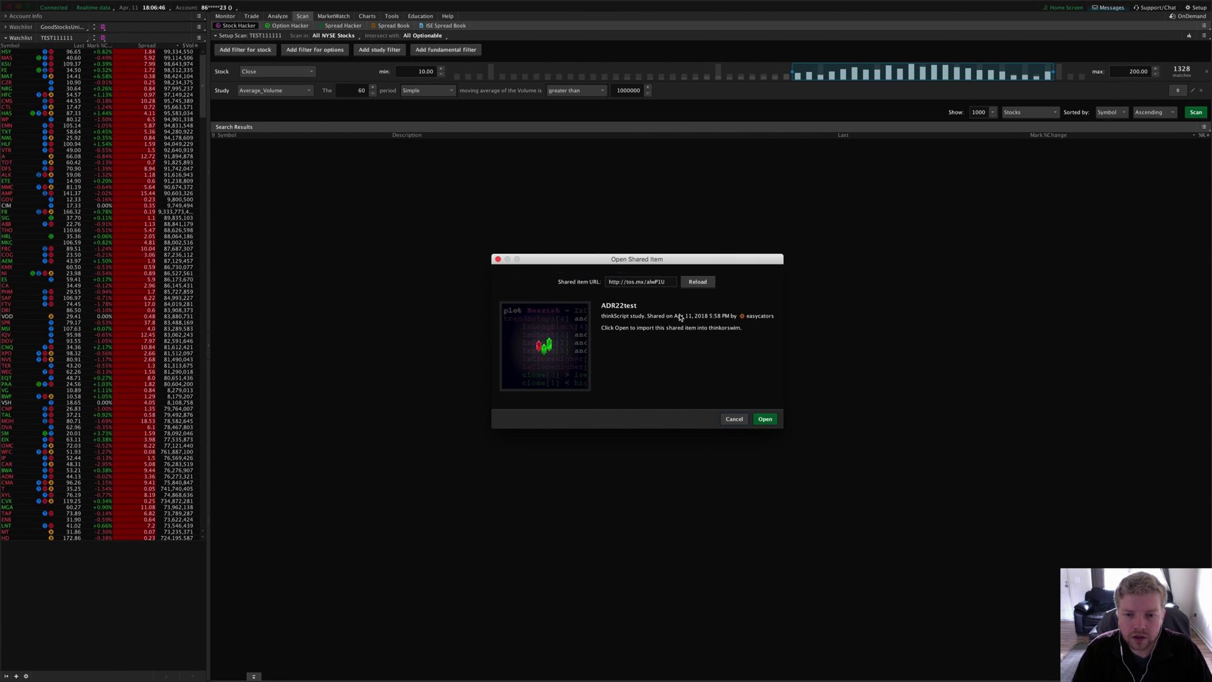
click(765, 423)
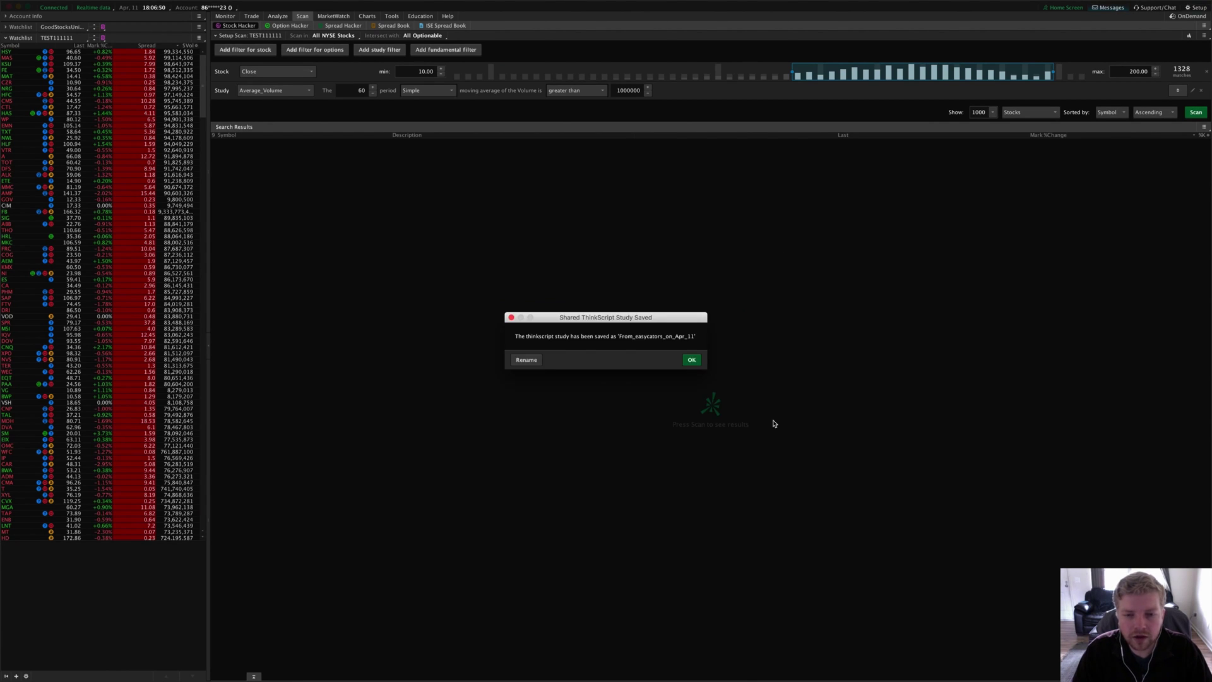
- Rename the imported thinkScript study to _TEST111111 and confirm
click(529, 360)
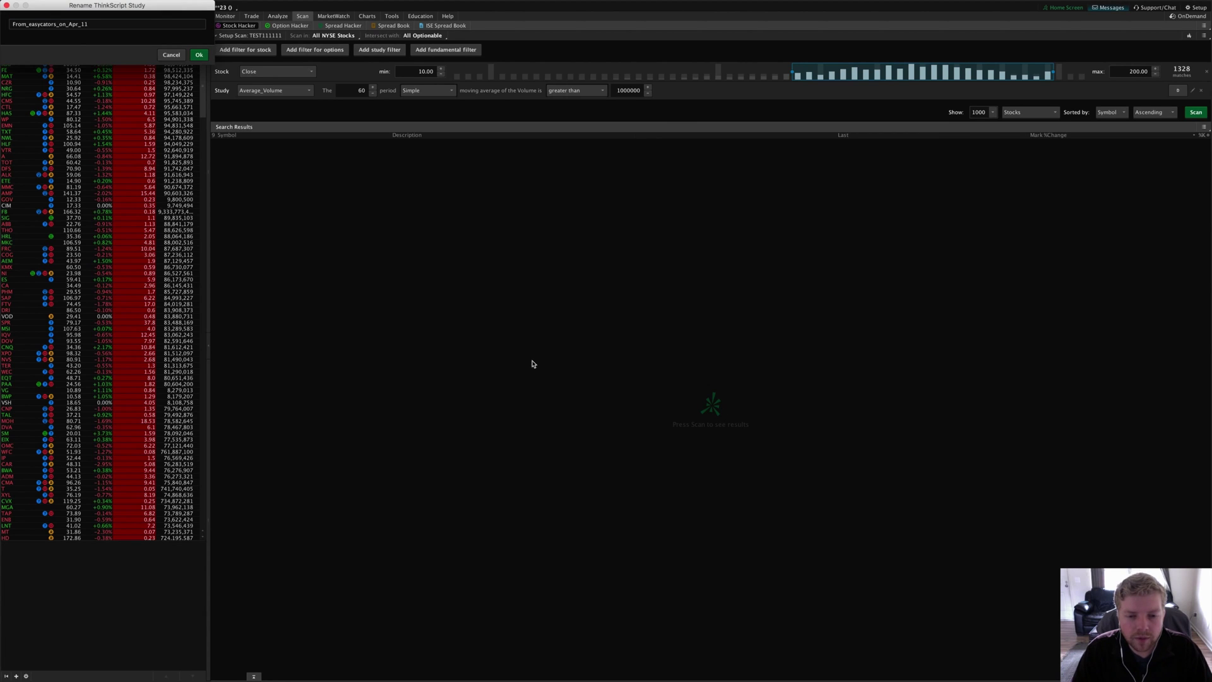
drag(140, 7, 862, 454)
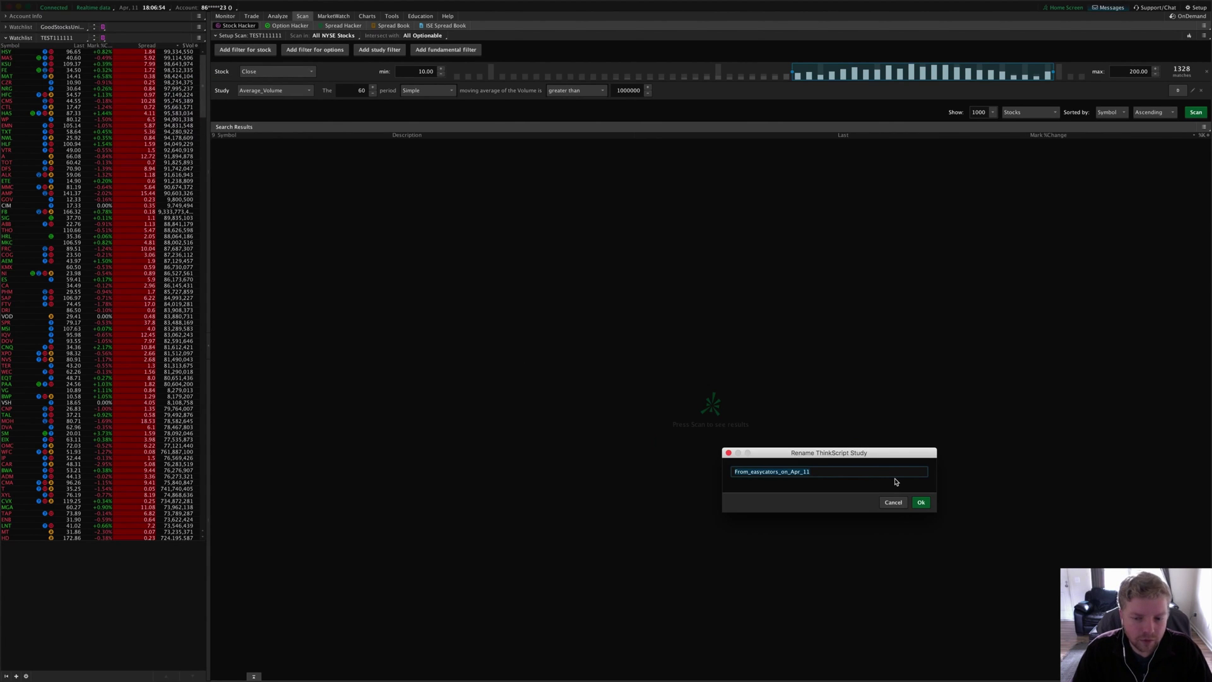
text(TEST11111)
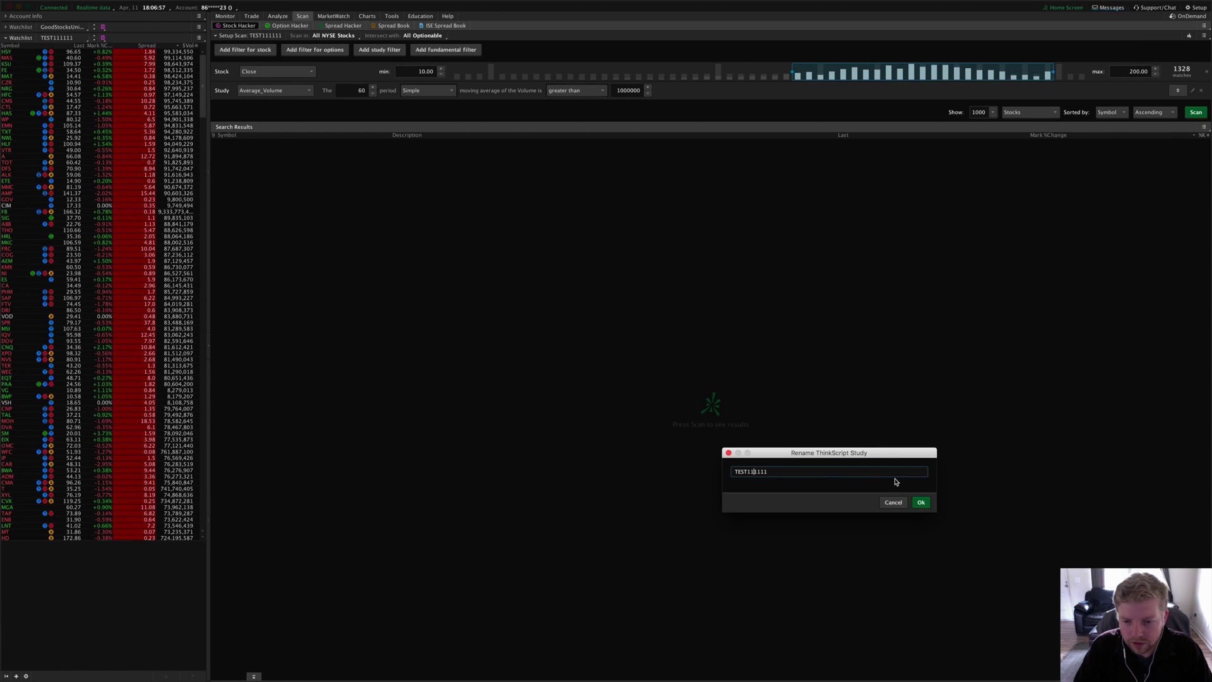
key(Home)
text(1)
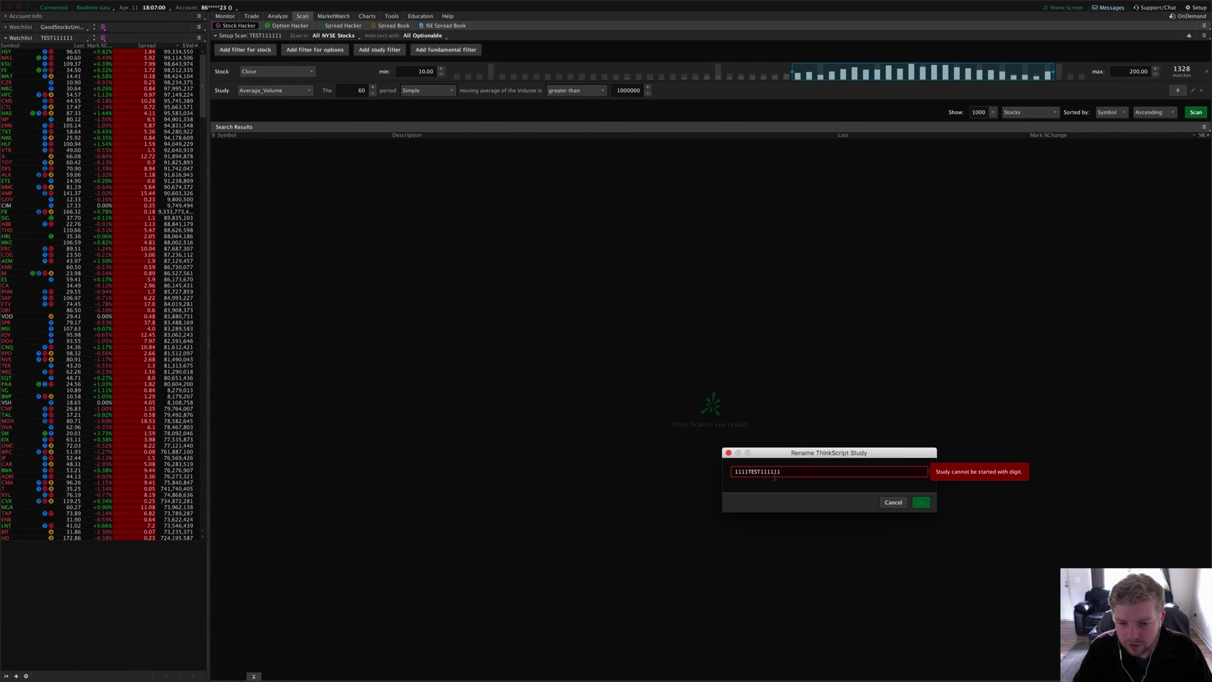
key(BackSpace)
key(BackSpace)
key(BackSpace)
key(BackSpace)
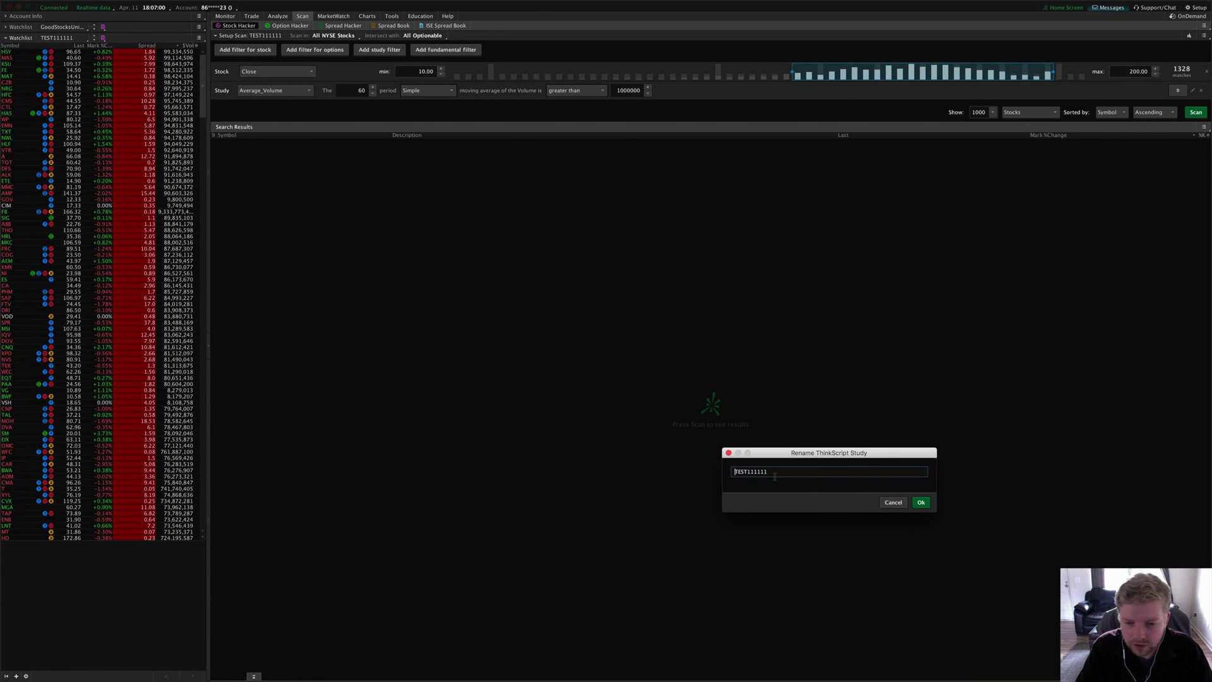
click(920, 505)
click(368, 15)
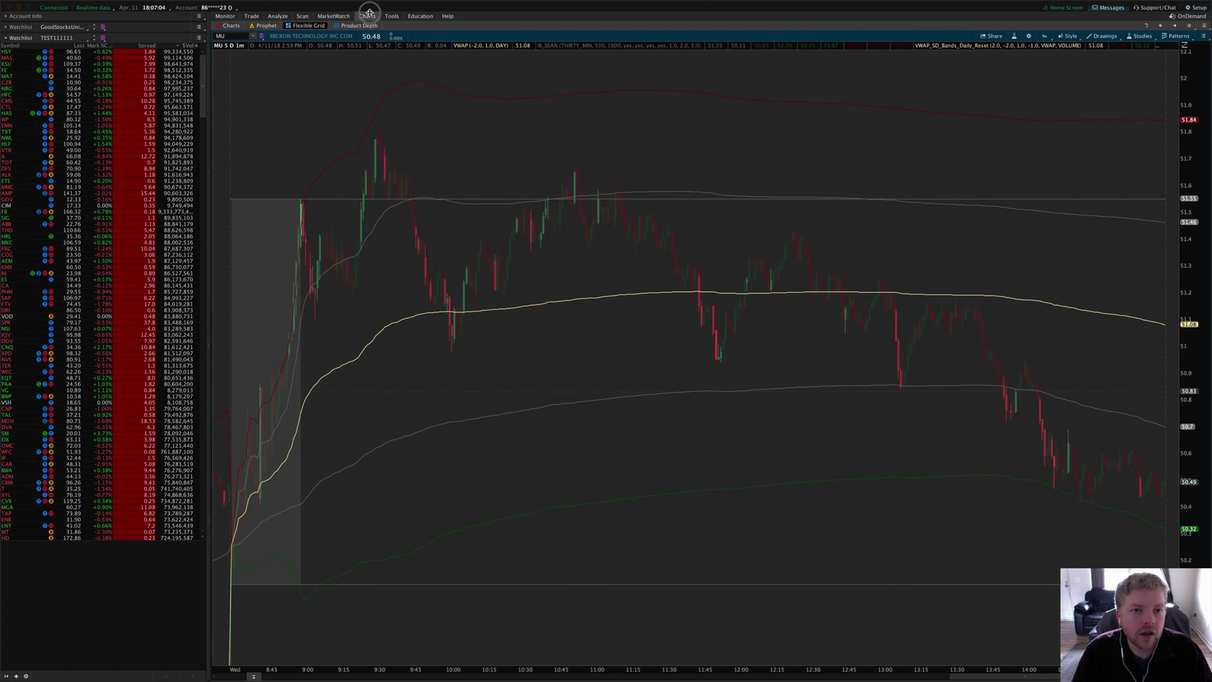
click(1016, 36)
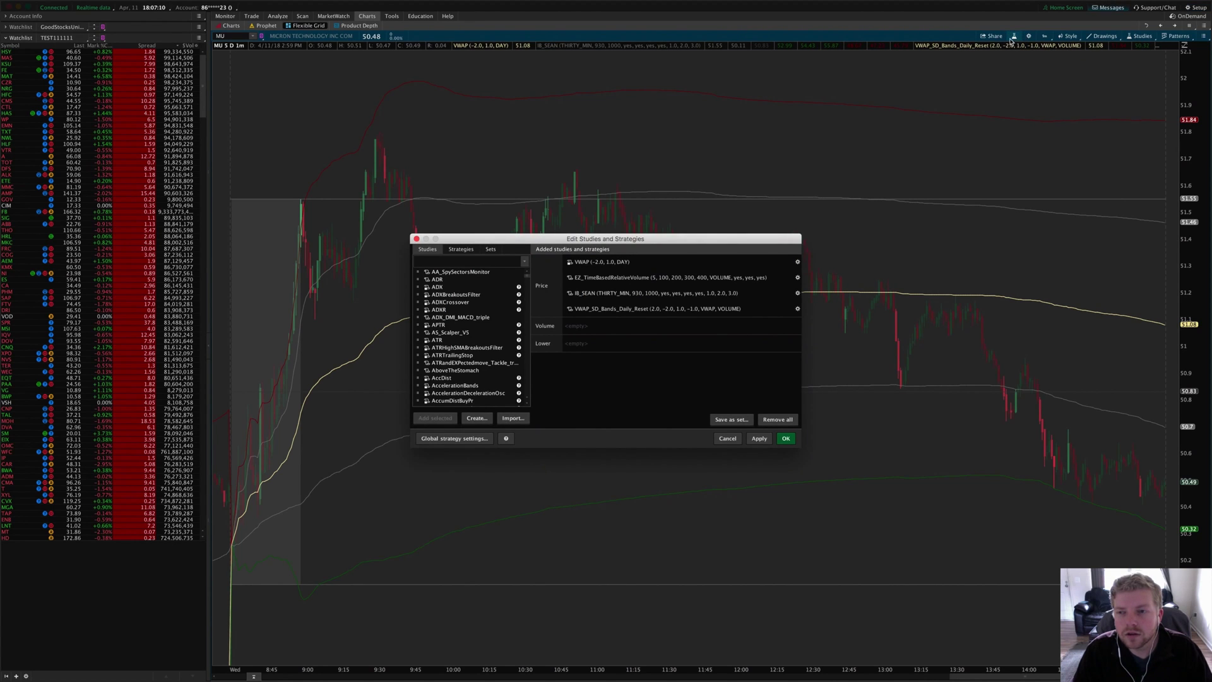
key(Escape)
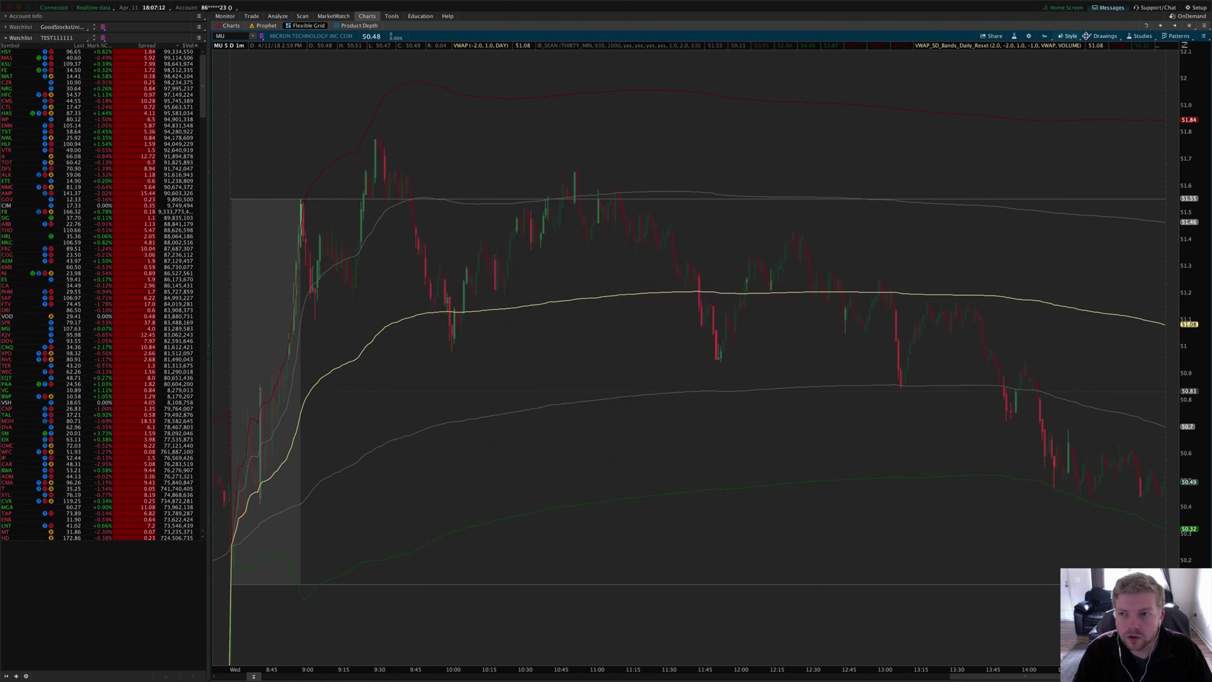
click(1136, 36)
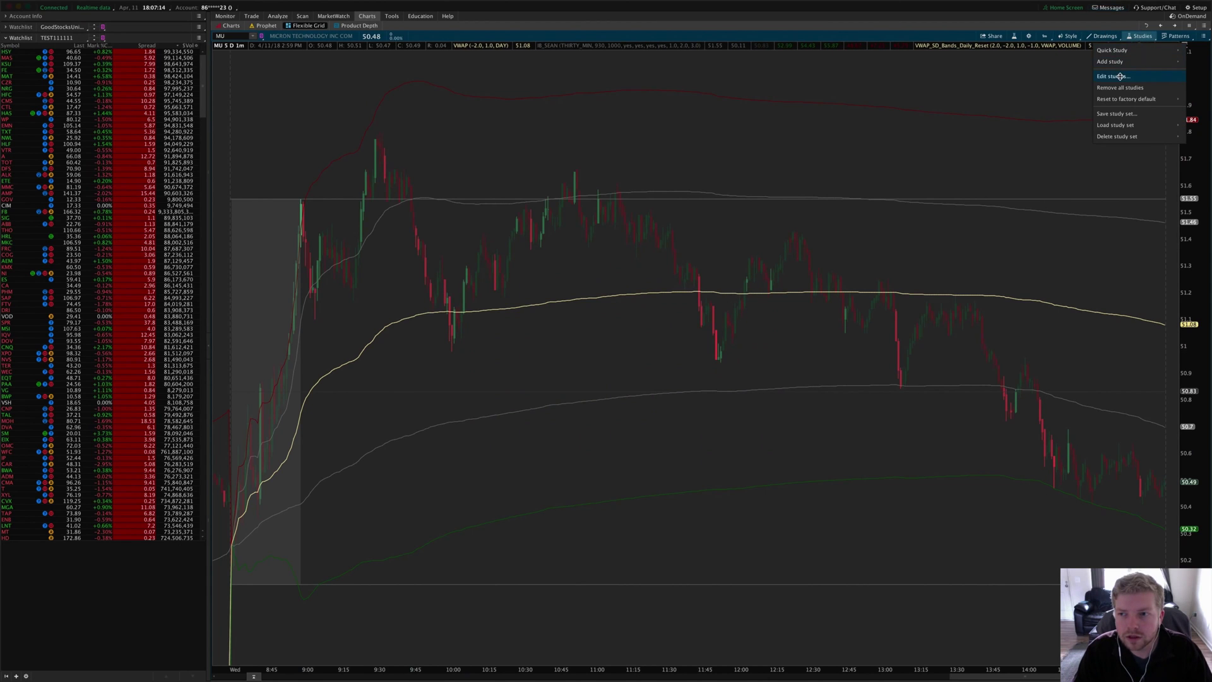
click(1119, 77)
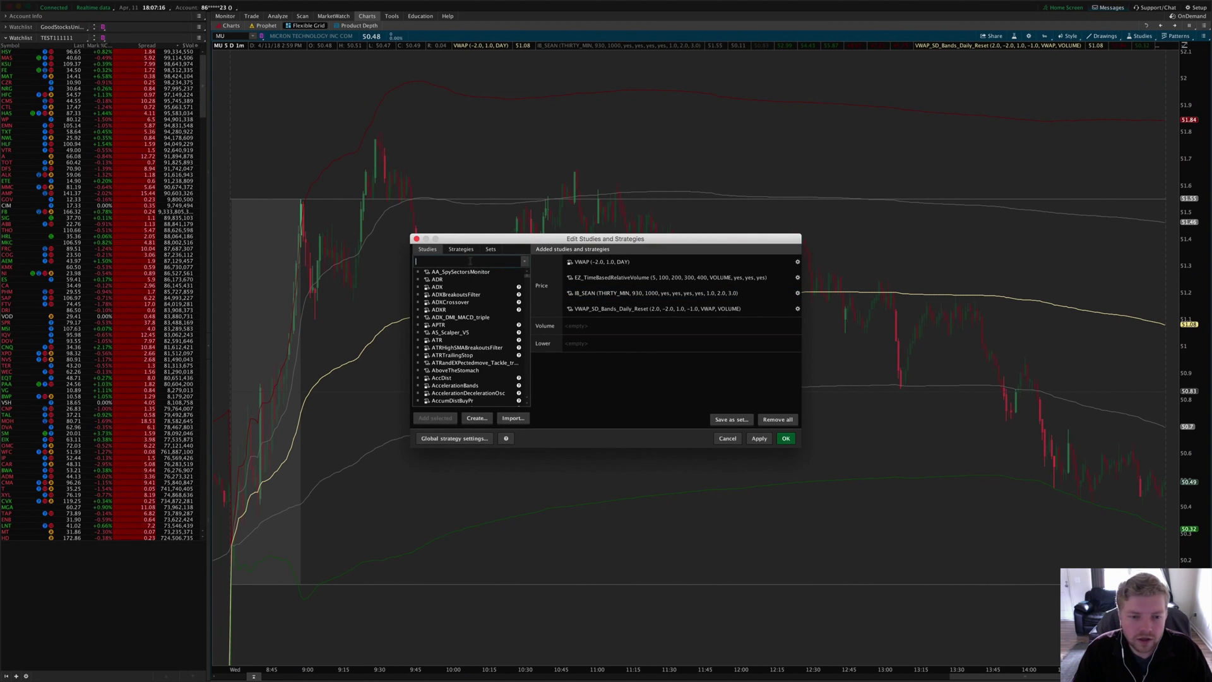
click(471, 261)
text(_TEST)
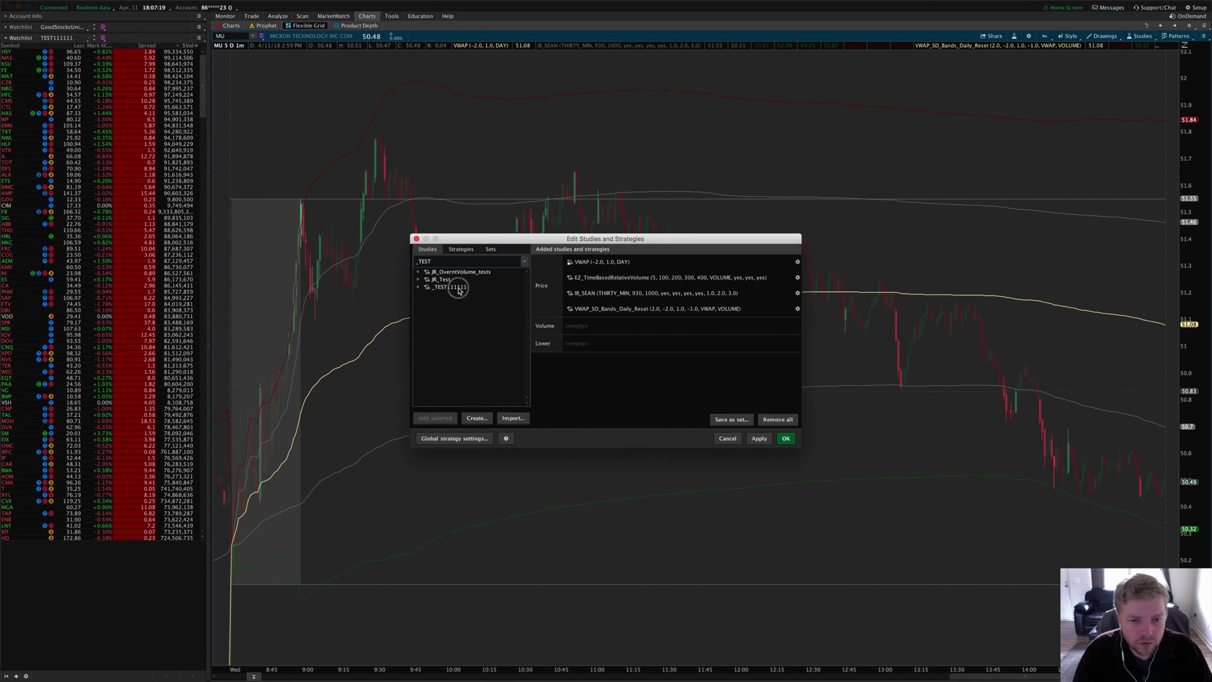
click(458, 287)
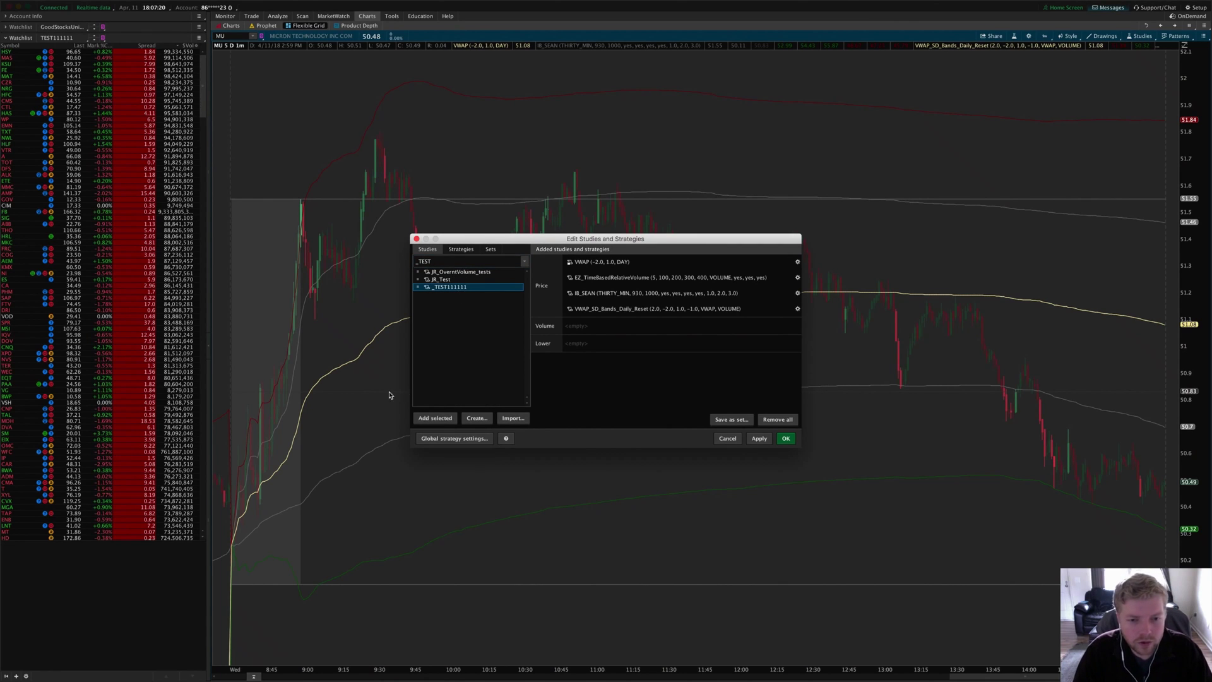
drag(457, 290, 587, 326)
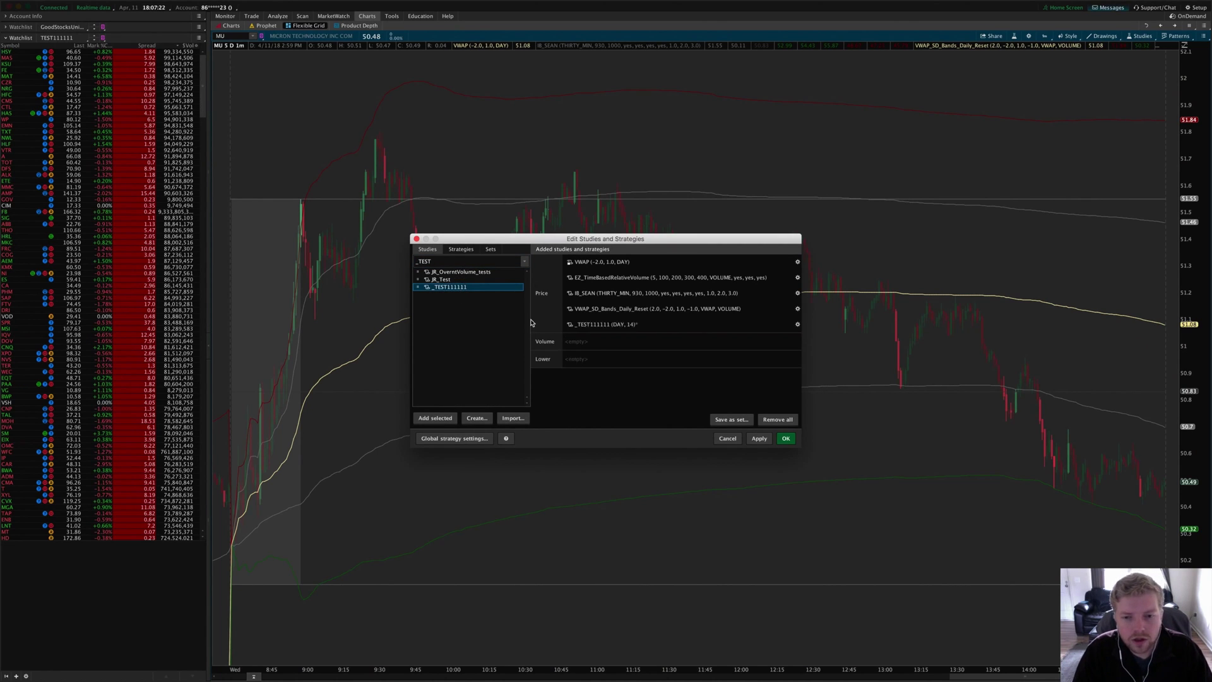
click(762, 439)
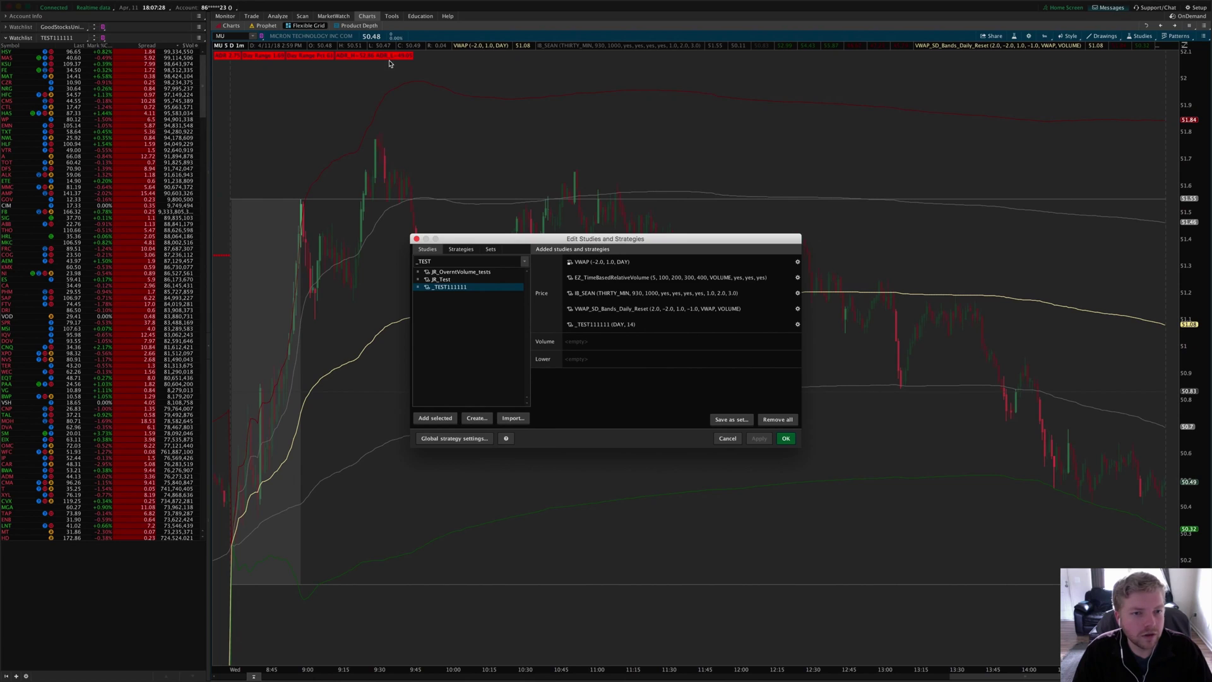
click(788, 325)
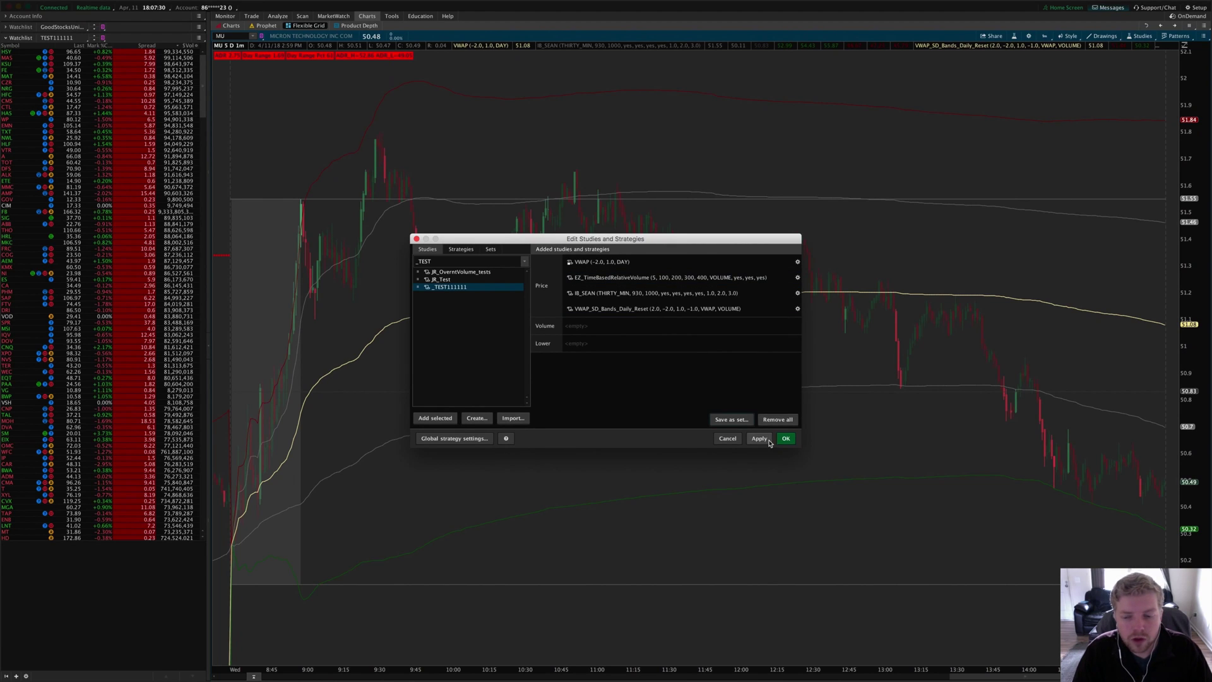
click(760, 440)
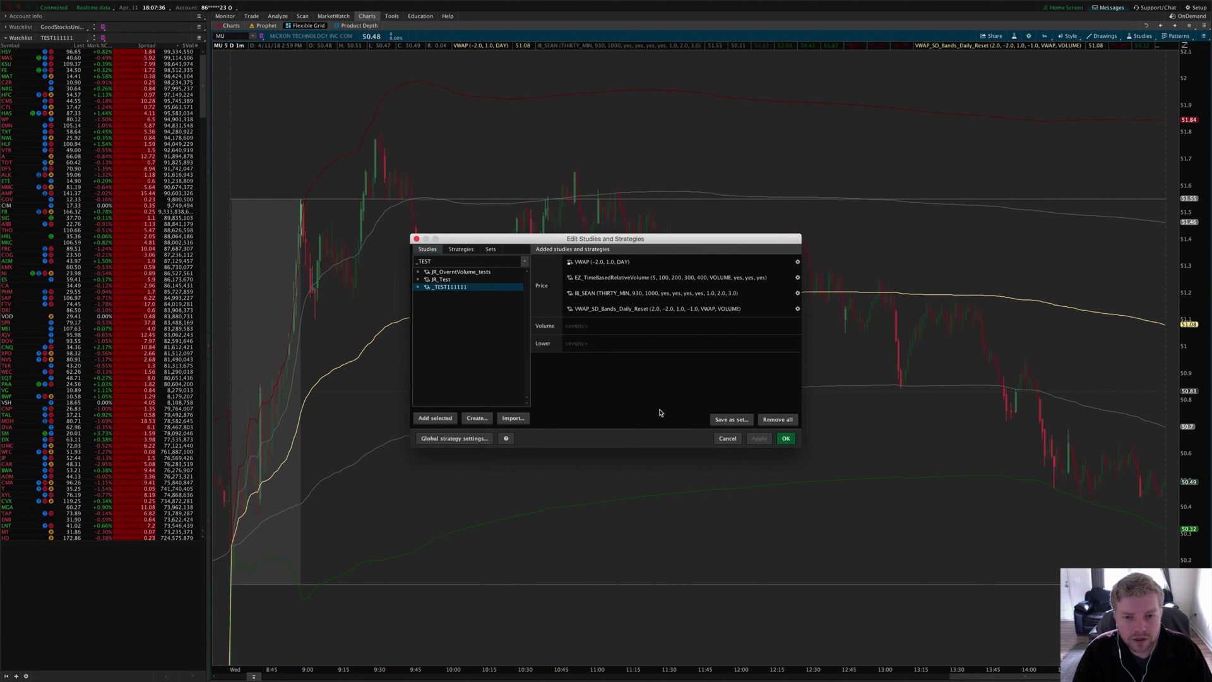
key(Escape)
key(super+Tab)
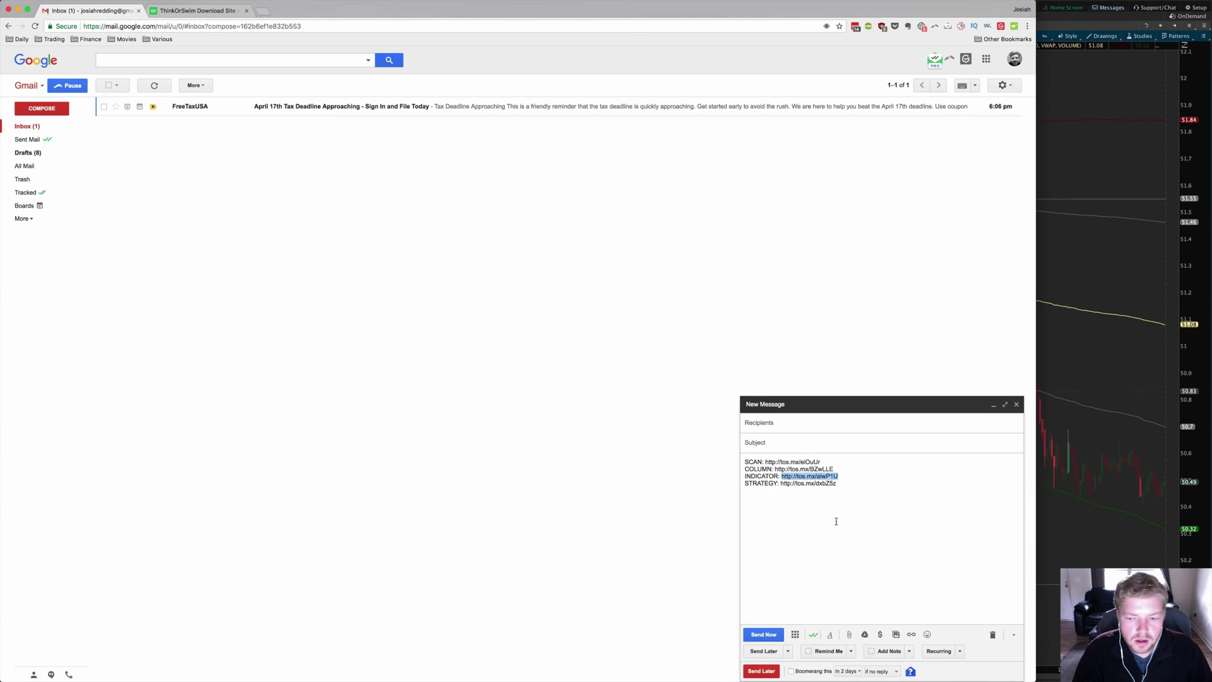
click(846, 490)
drag(846, 490, 781, 484)
key(super+c)
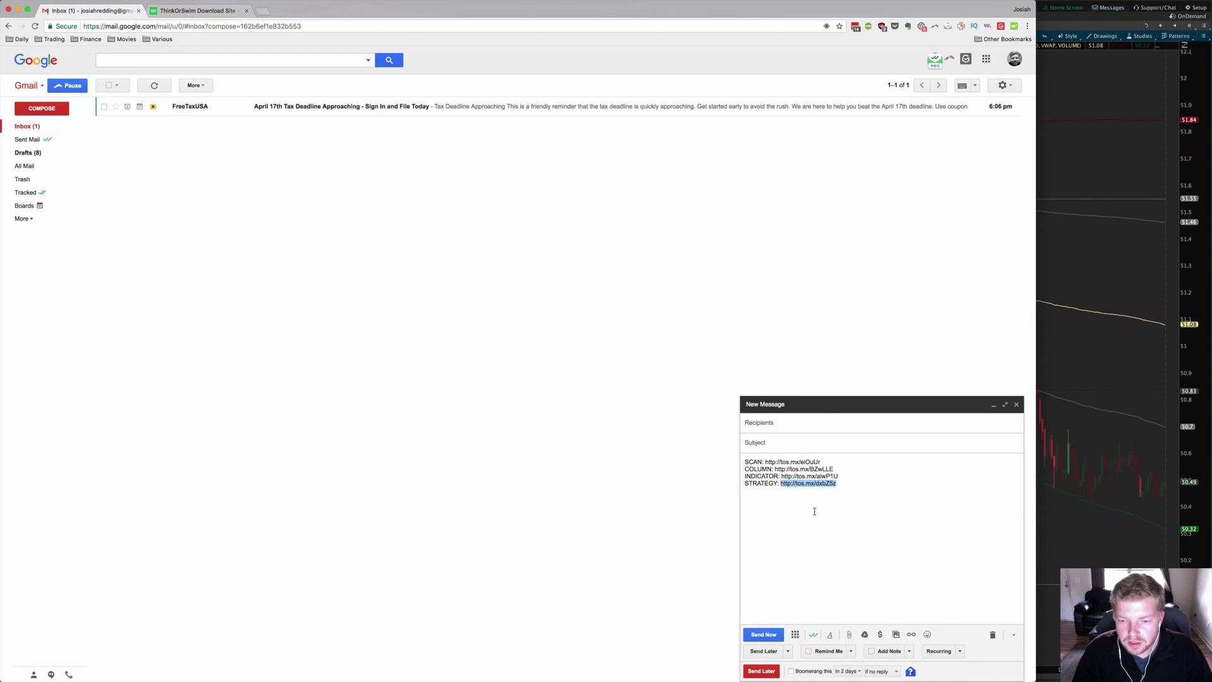
key(super+Tab)
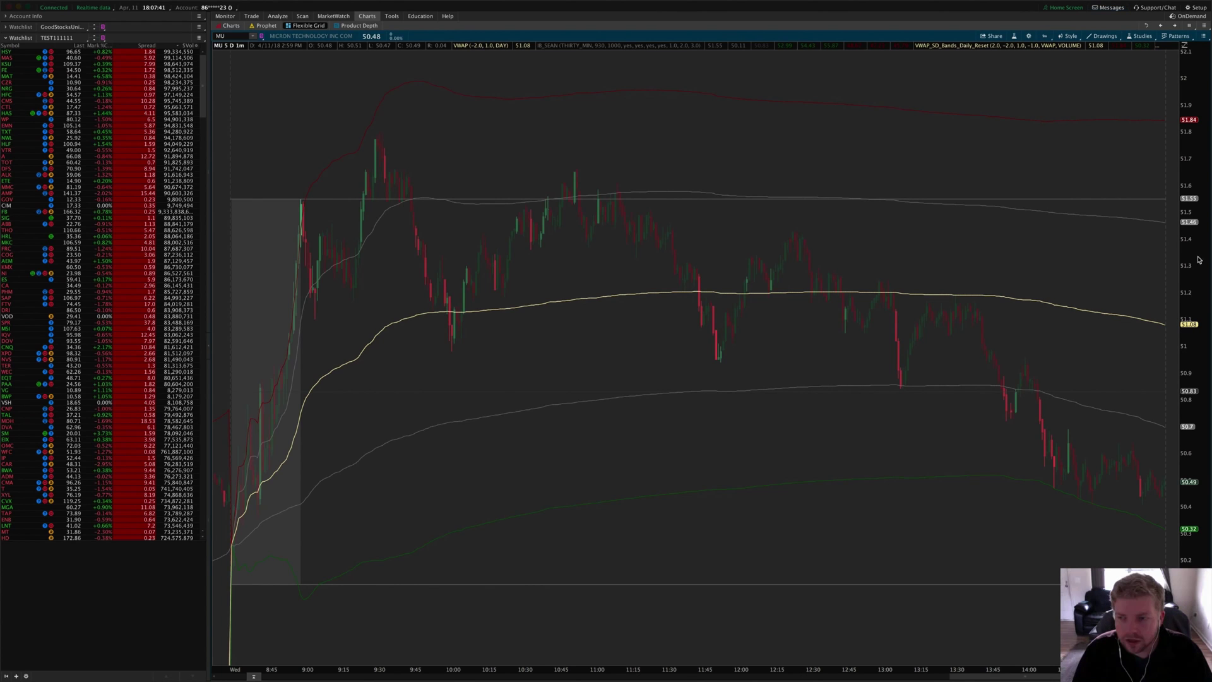
- Paste the Darvas2 strategy link, import the strategy and rename it Darvas111
click(1195, 8)
click(1174, 36)
key(super+v)
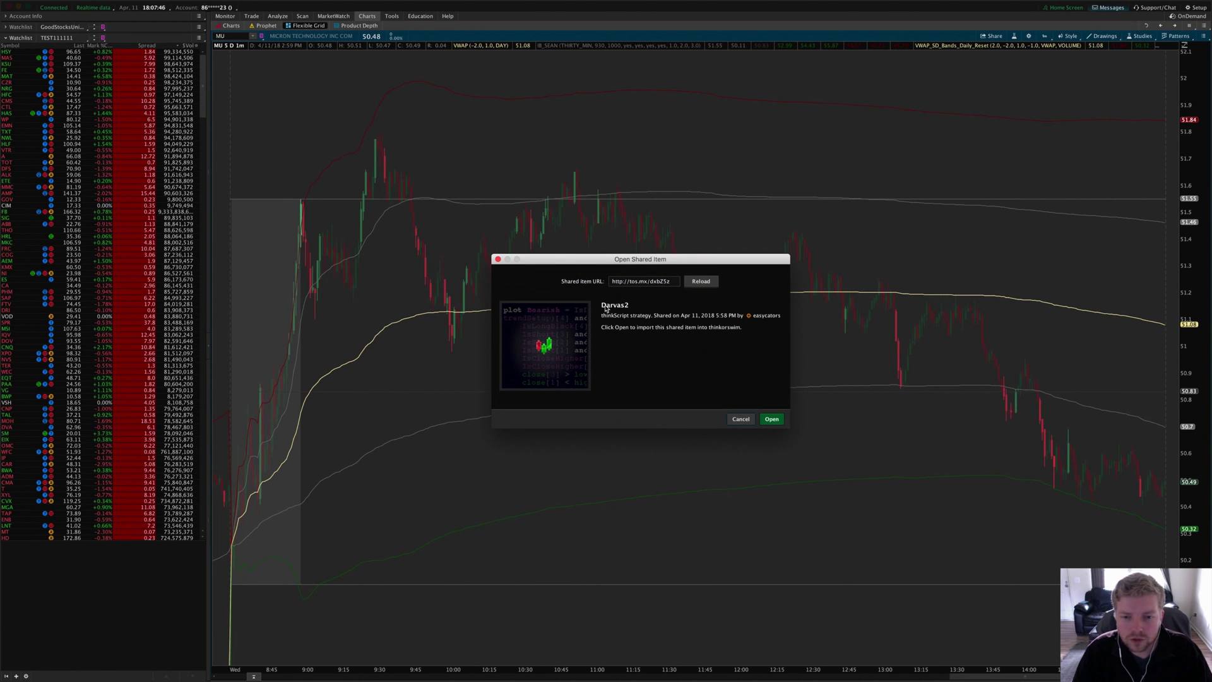
click(770, 419)
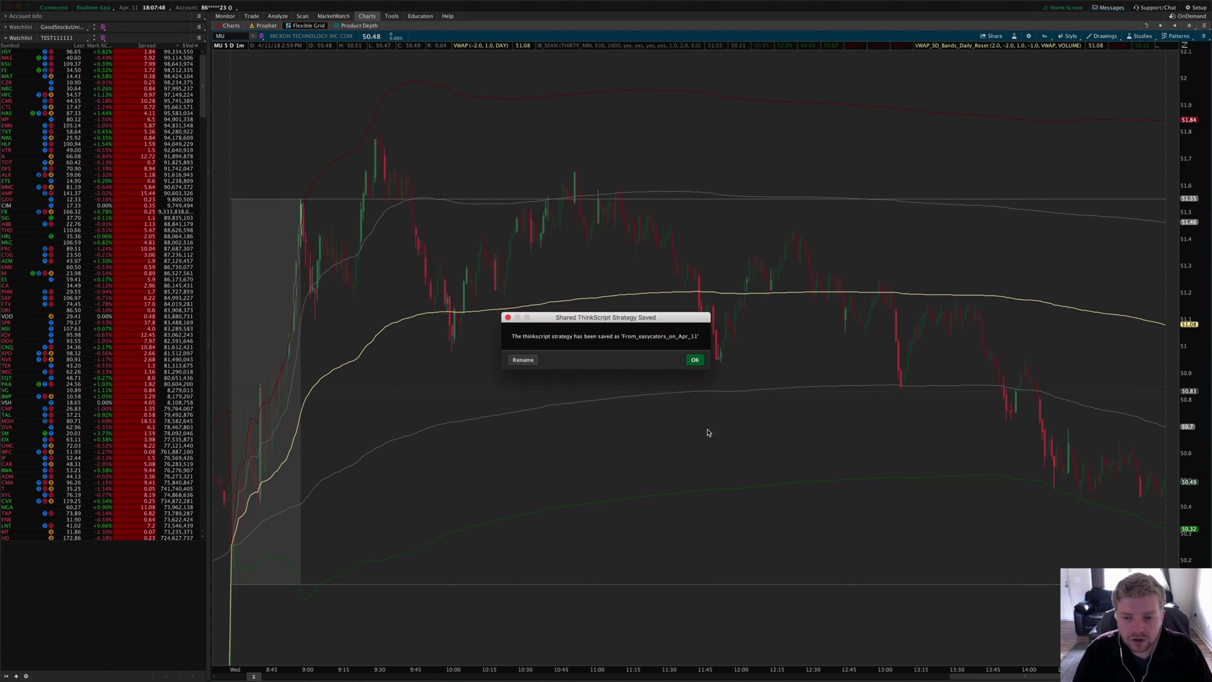
click(523, 359)
text(Da)
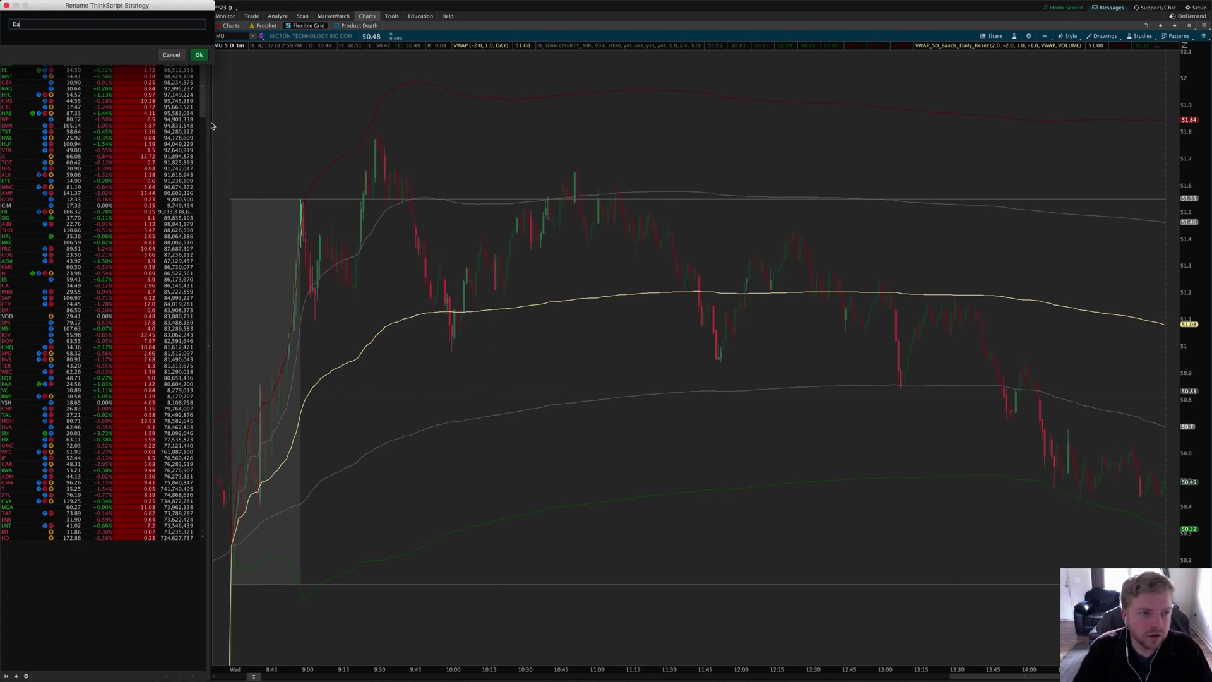
text(rvas111111)
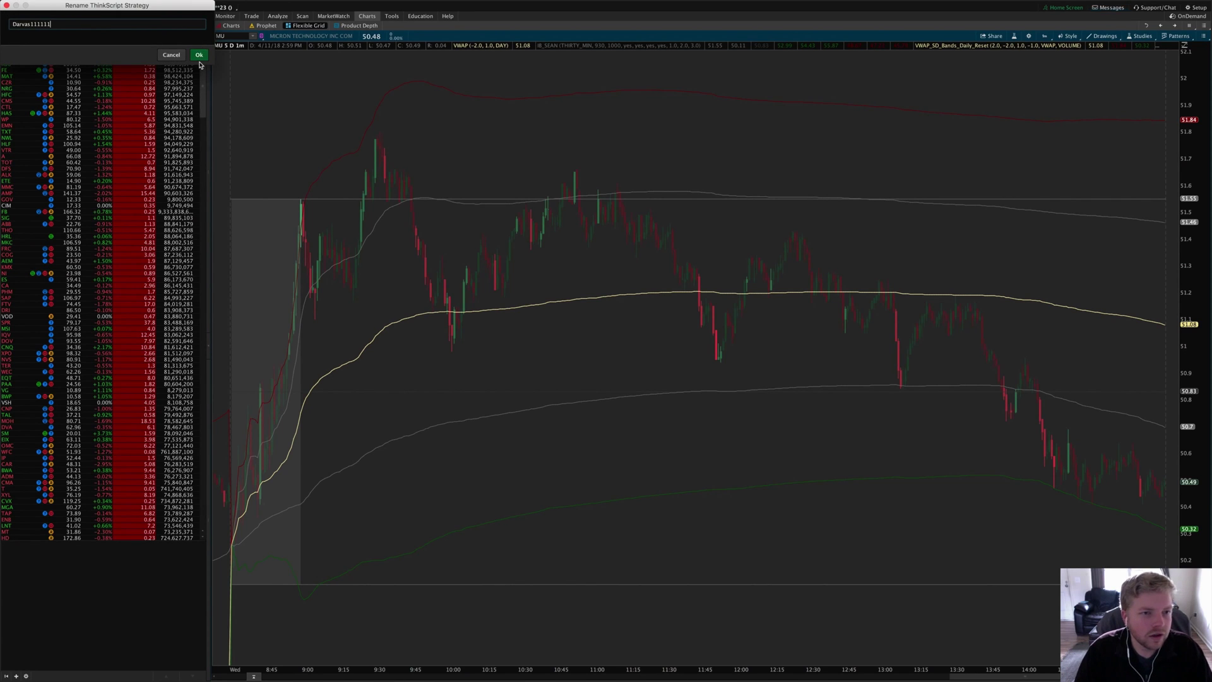
click(199, 56)
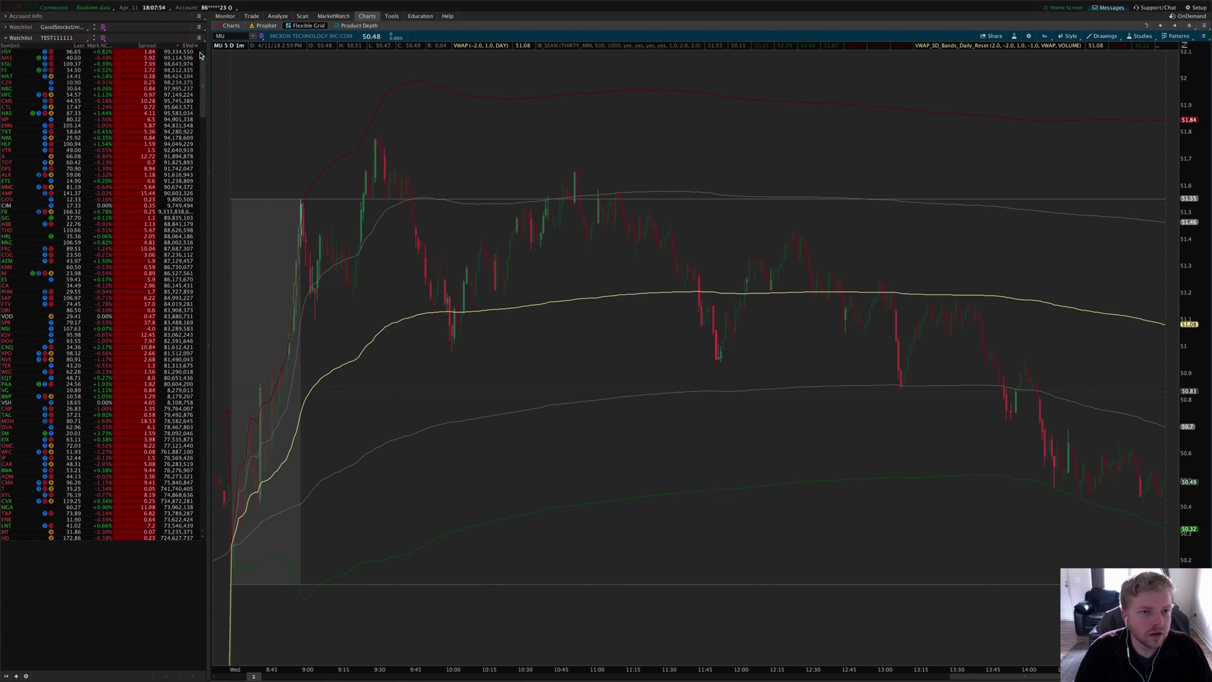
click(1015, 36)
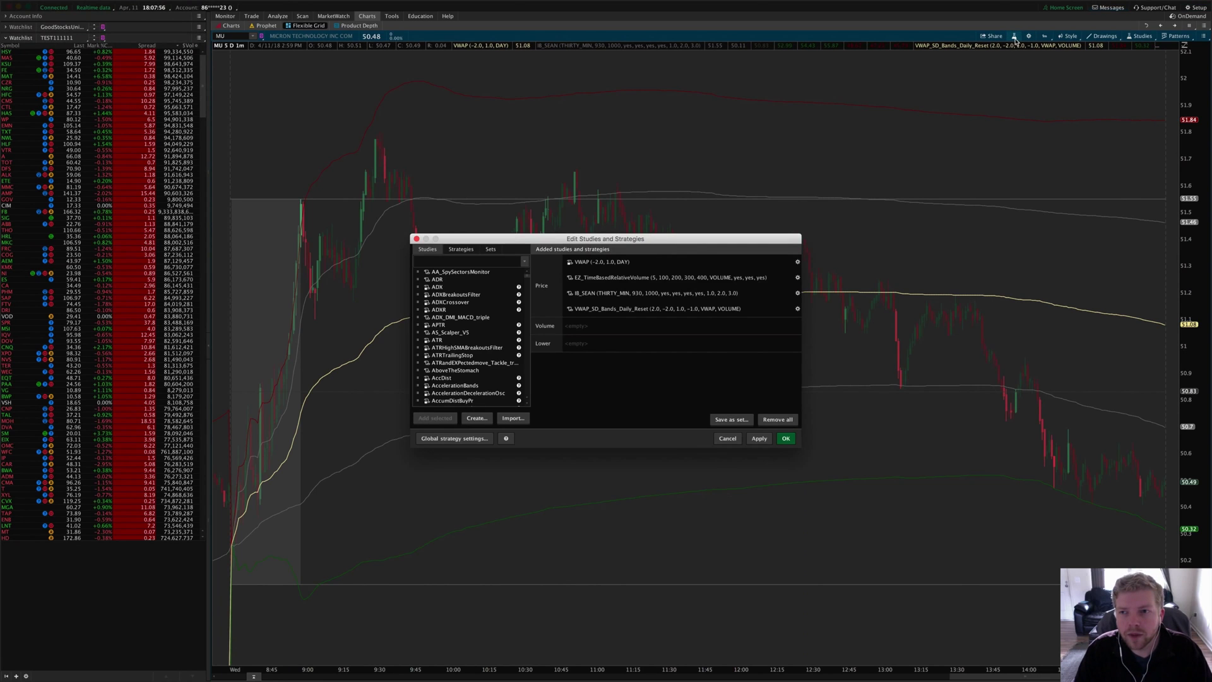
drag(658, 238, 792, 218)
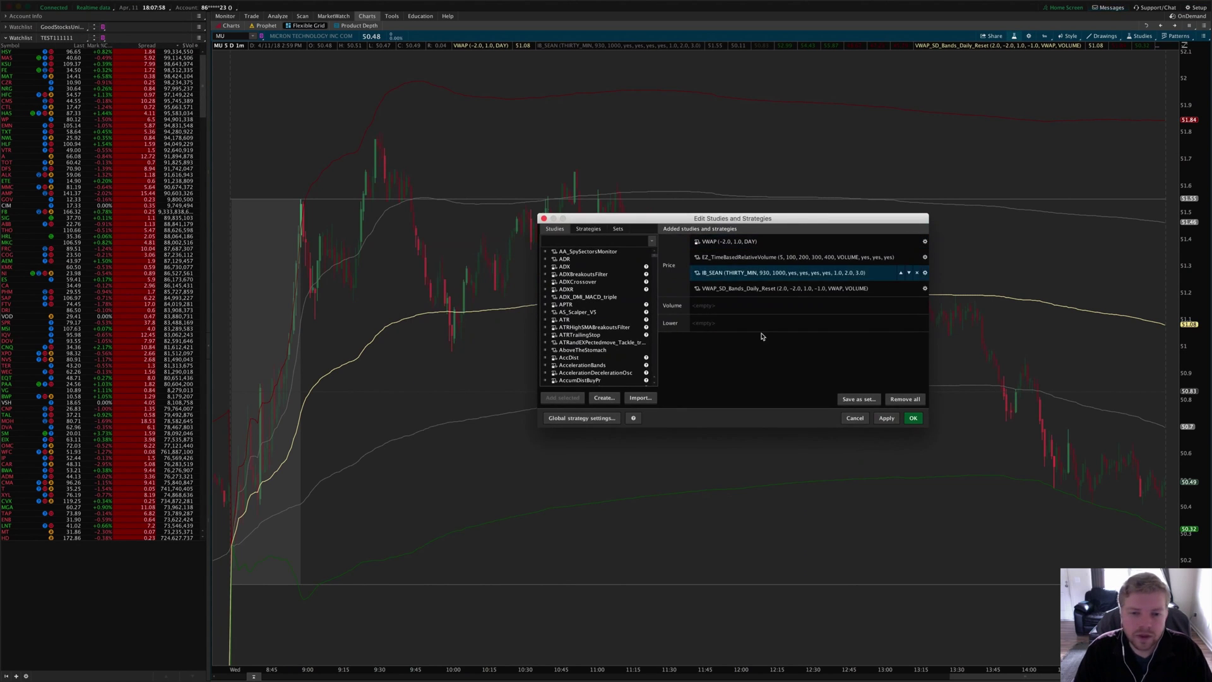
click(590, 231)
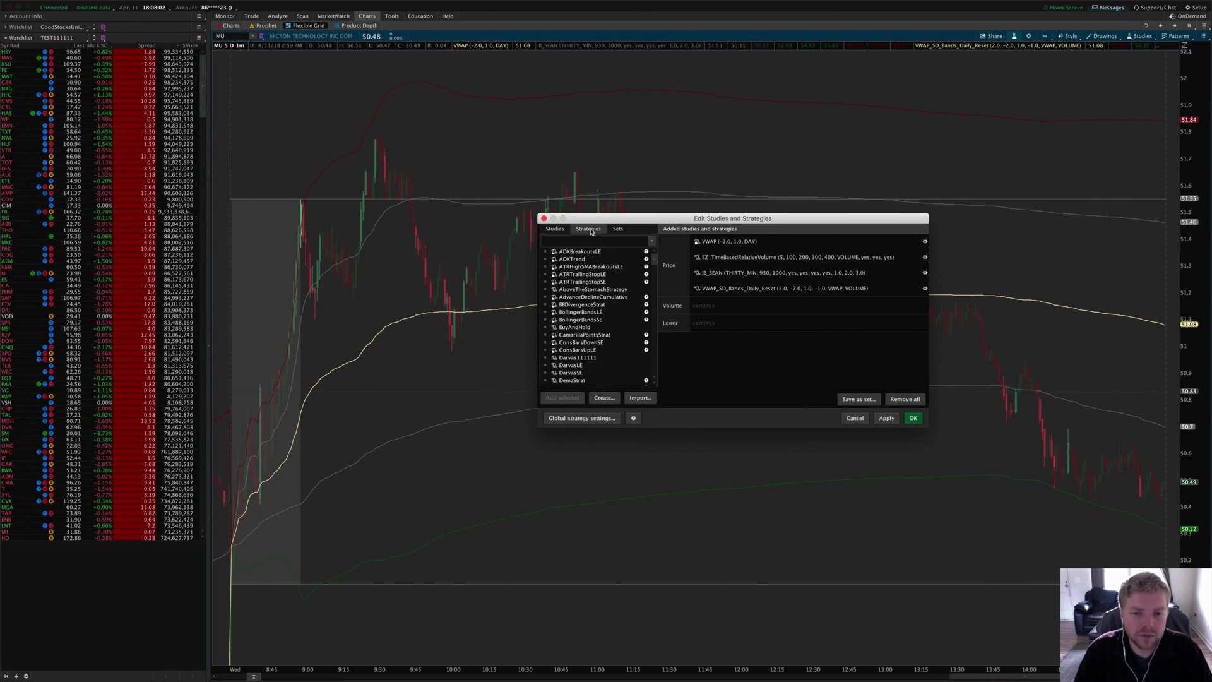
click(586, 240)
text(DARV)
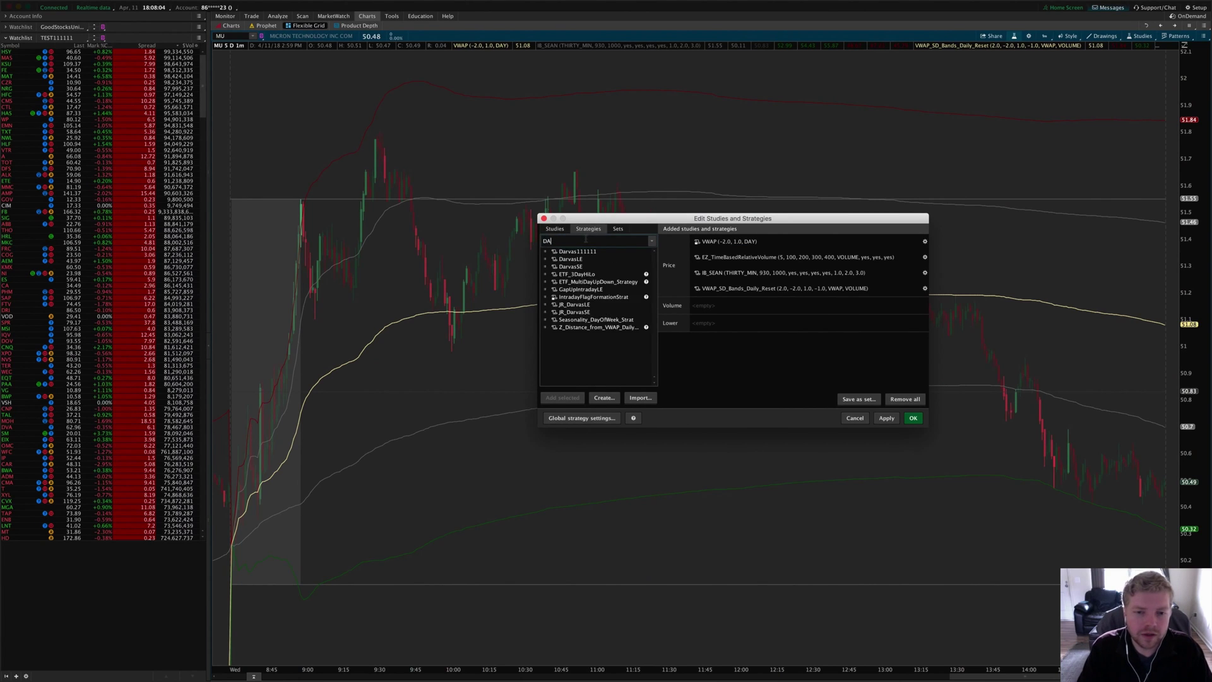
double_click(580, 251)
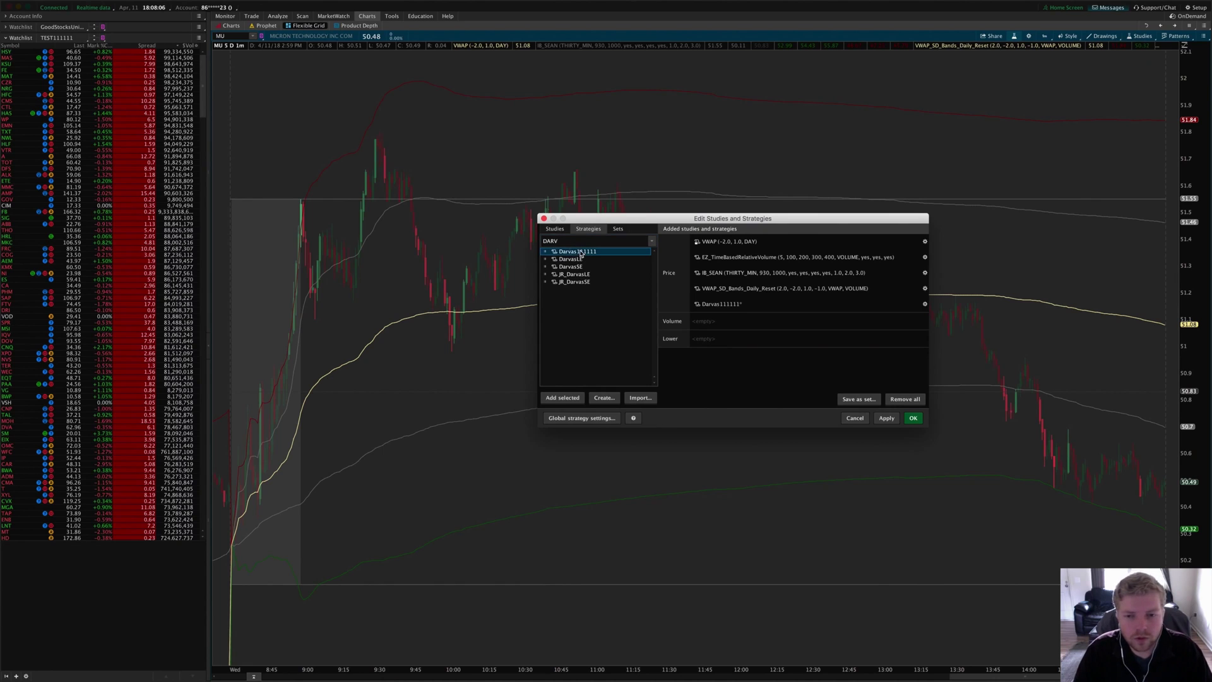
click(886, 418)
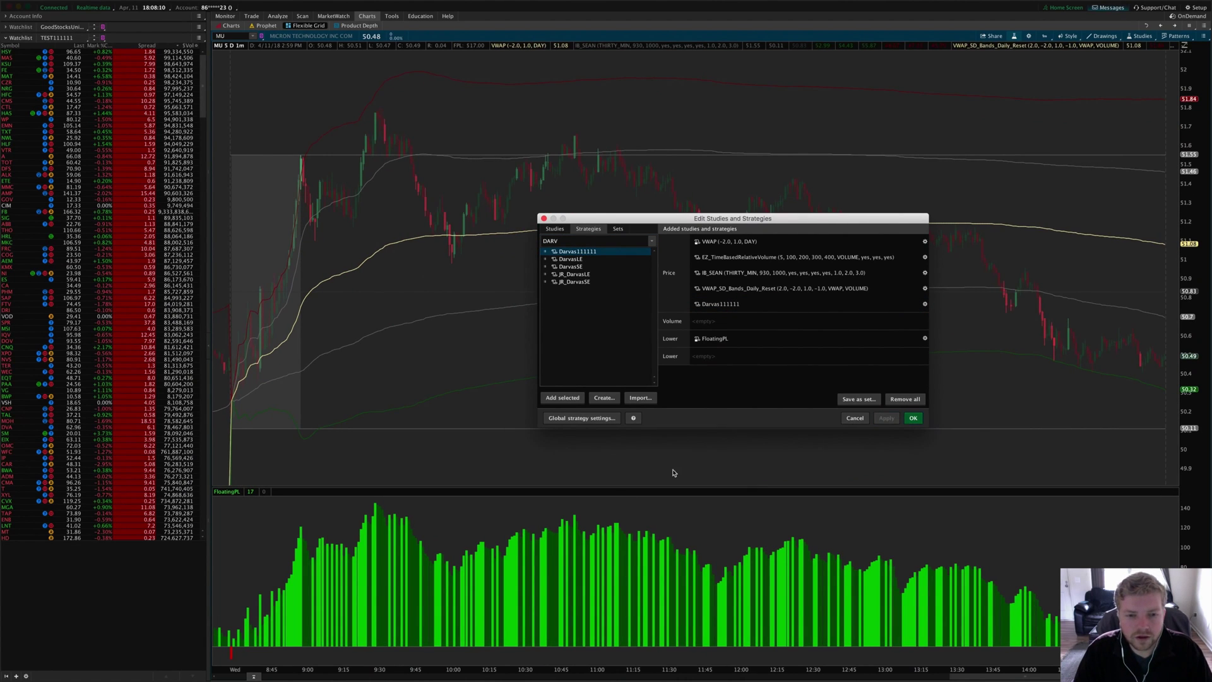
click(757, 305)
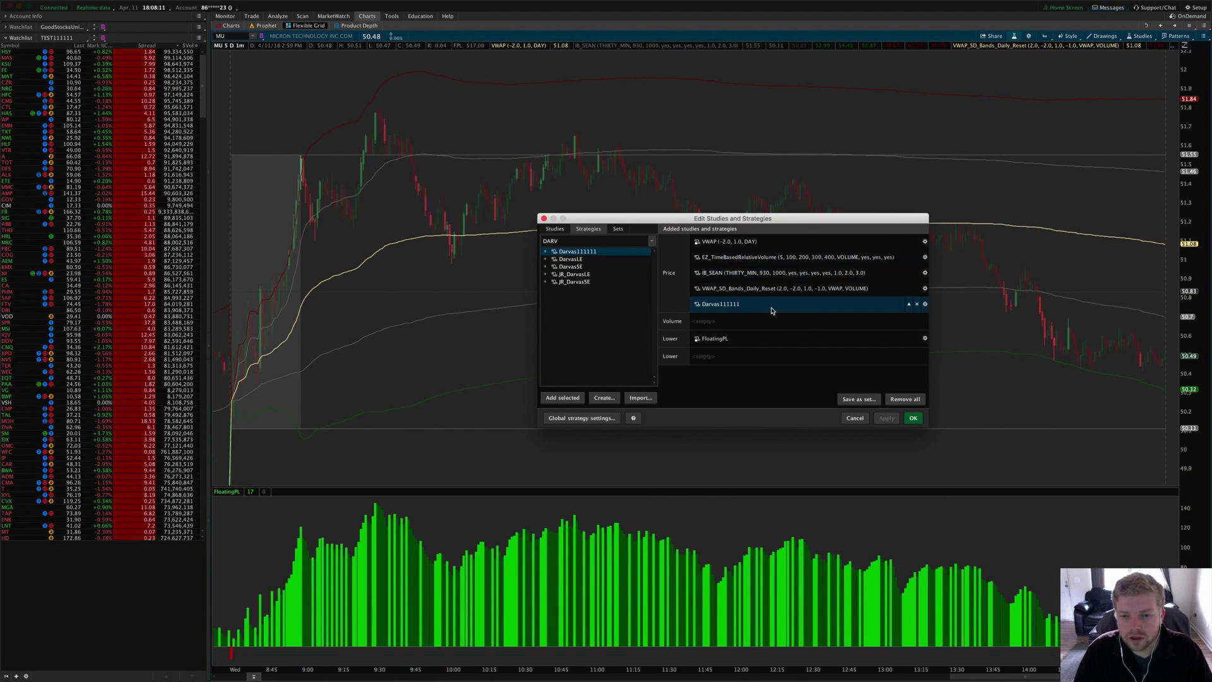
click(916, 304)
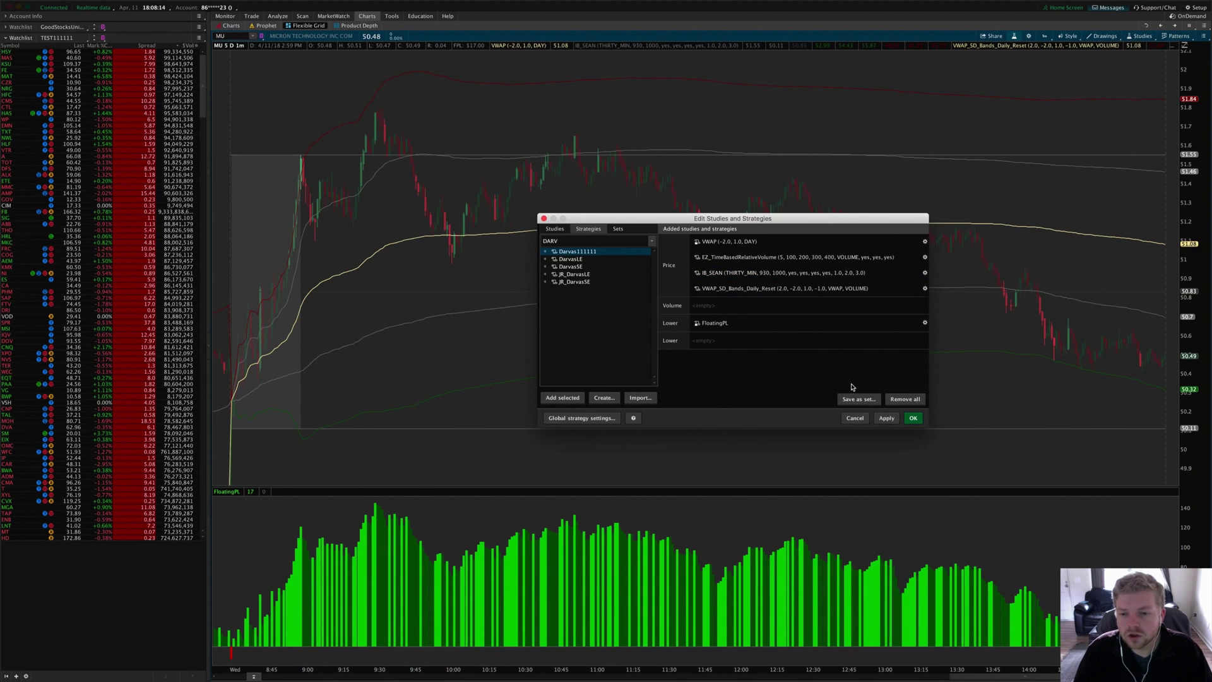
click(887, 418)
click(913, 418)
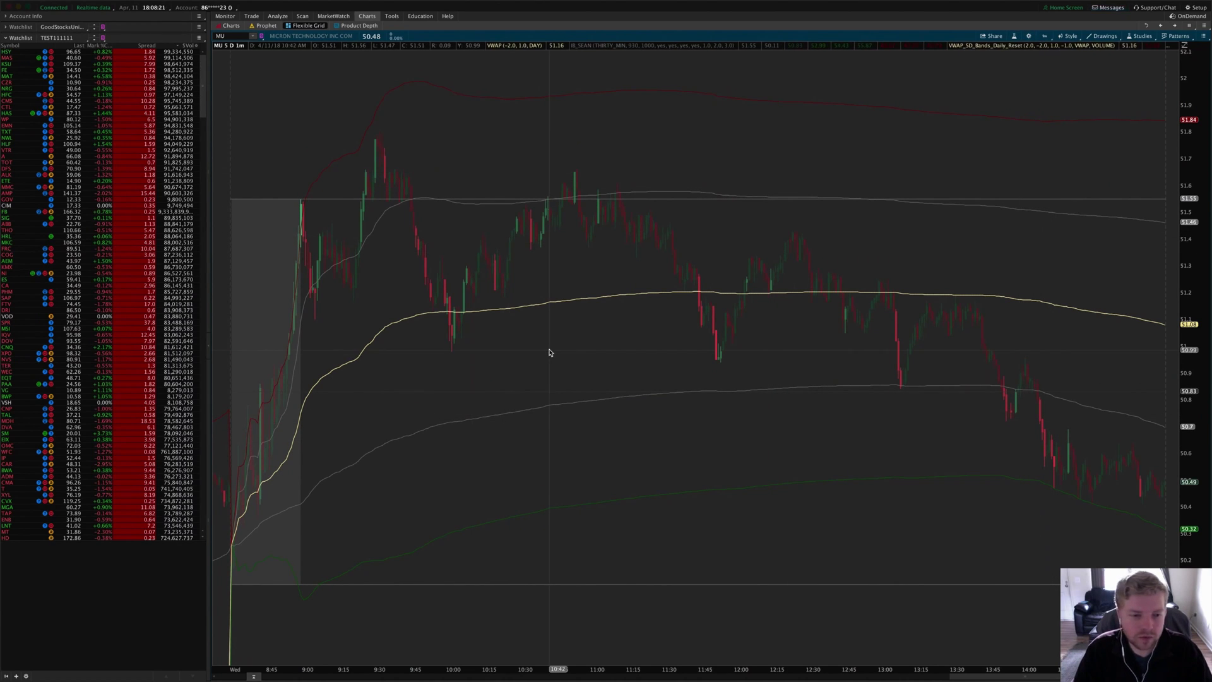
click(1014, 37)
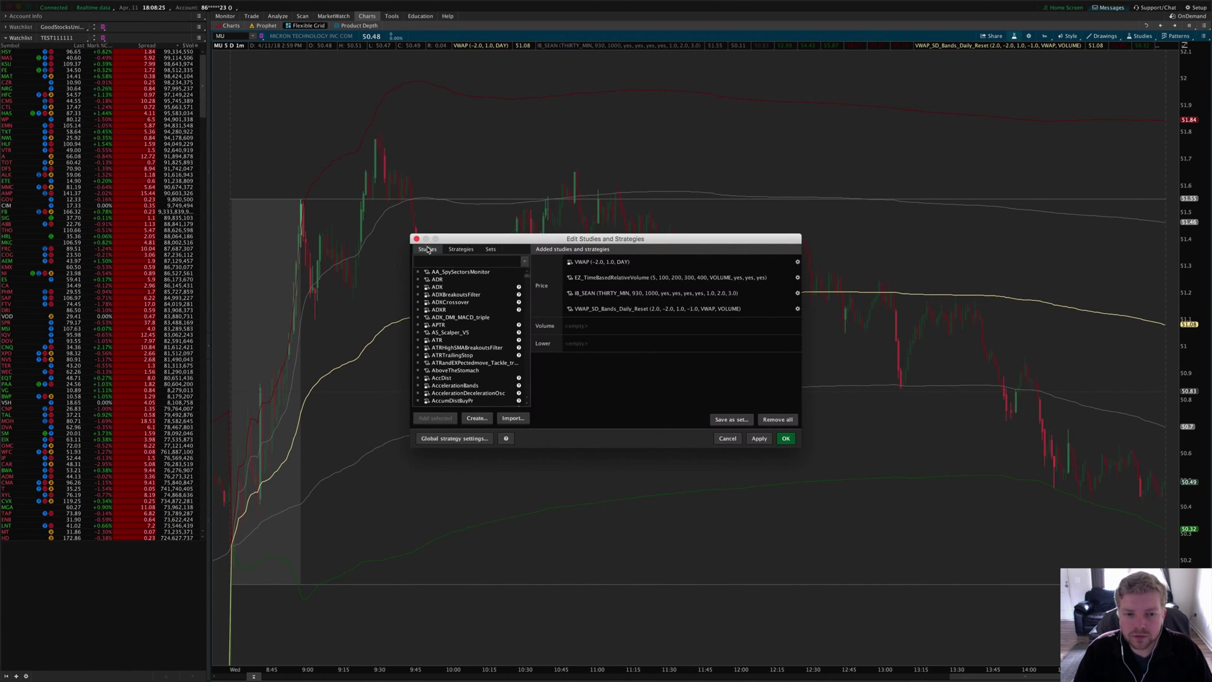
click(459, 251)
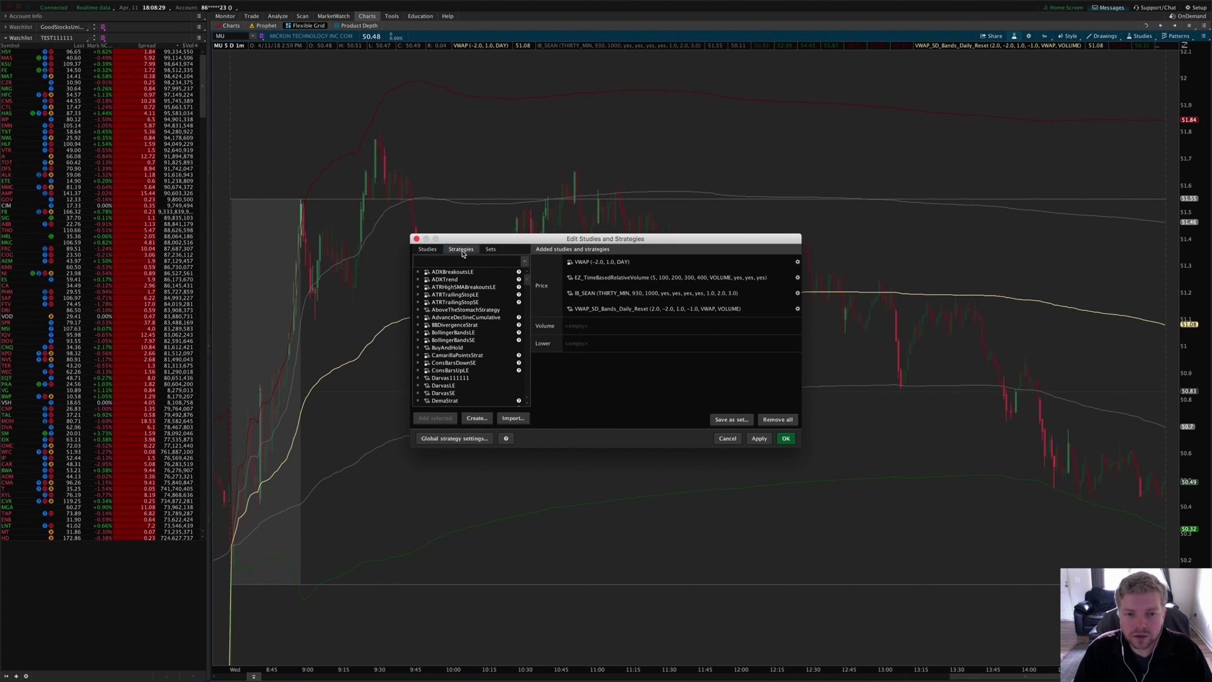
click(416, 238)
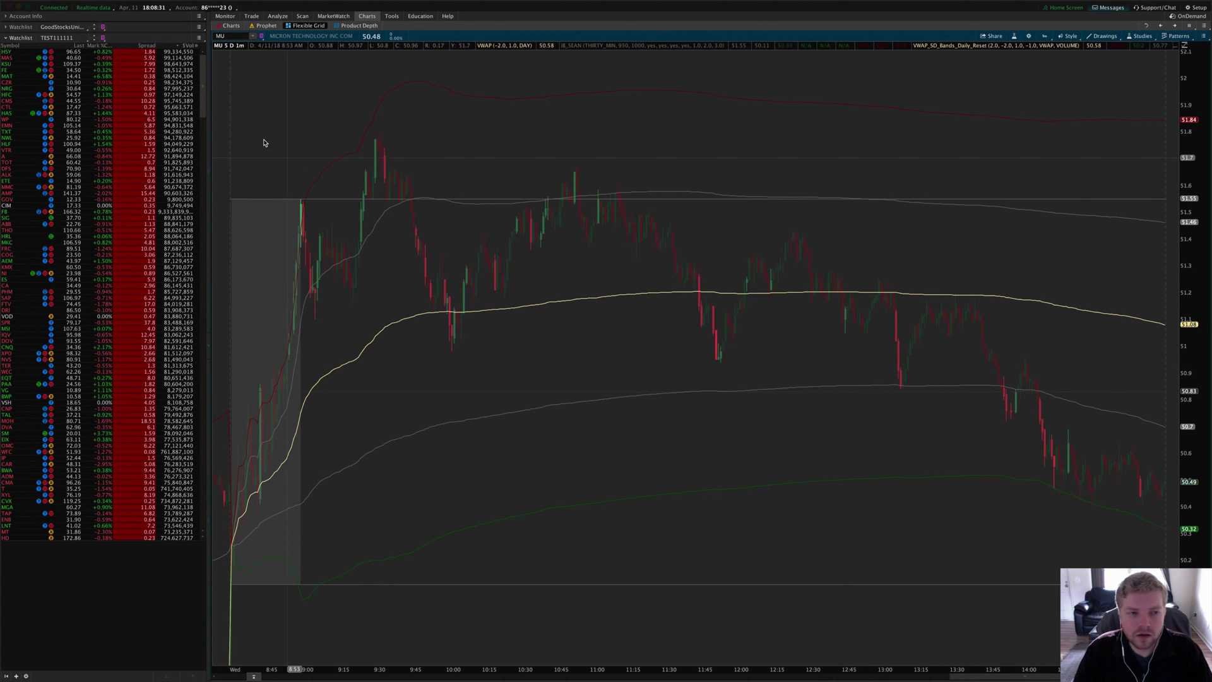
- Open the watchlist column customization, search 'dddd', and dismiss it unchanged
right_click(148, 46)
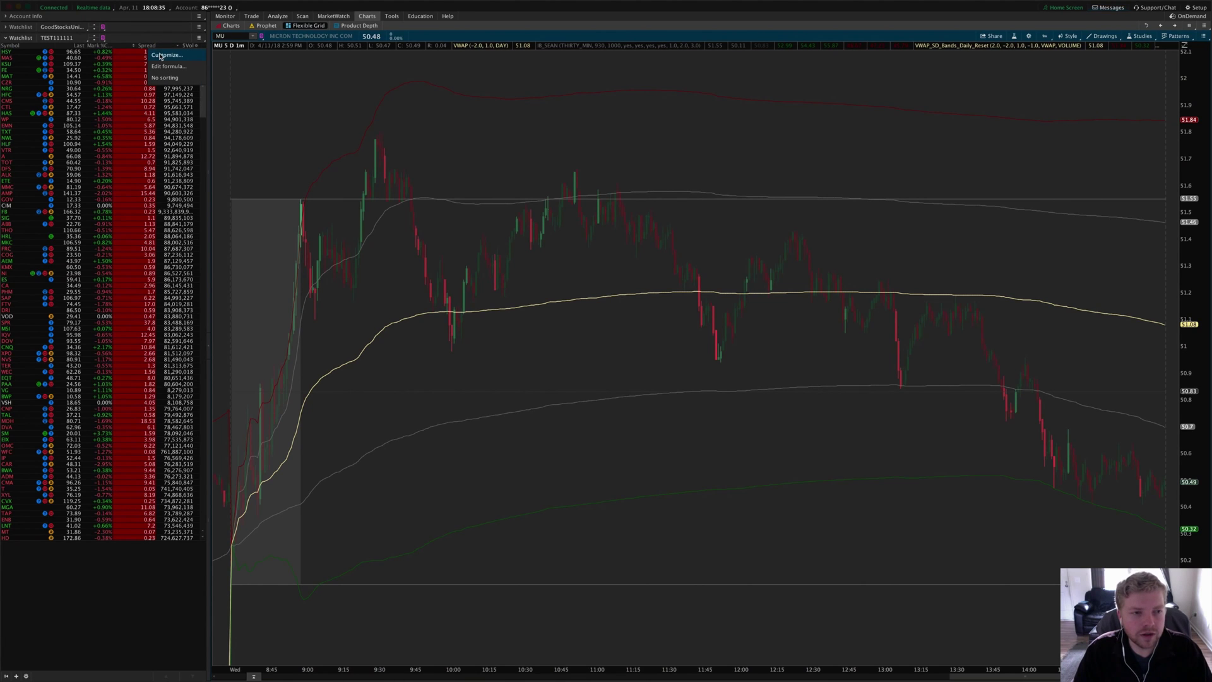
click(160, 55)
click(86, 93)
text(dddd)
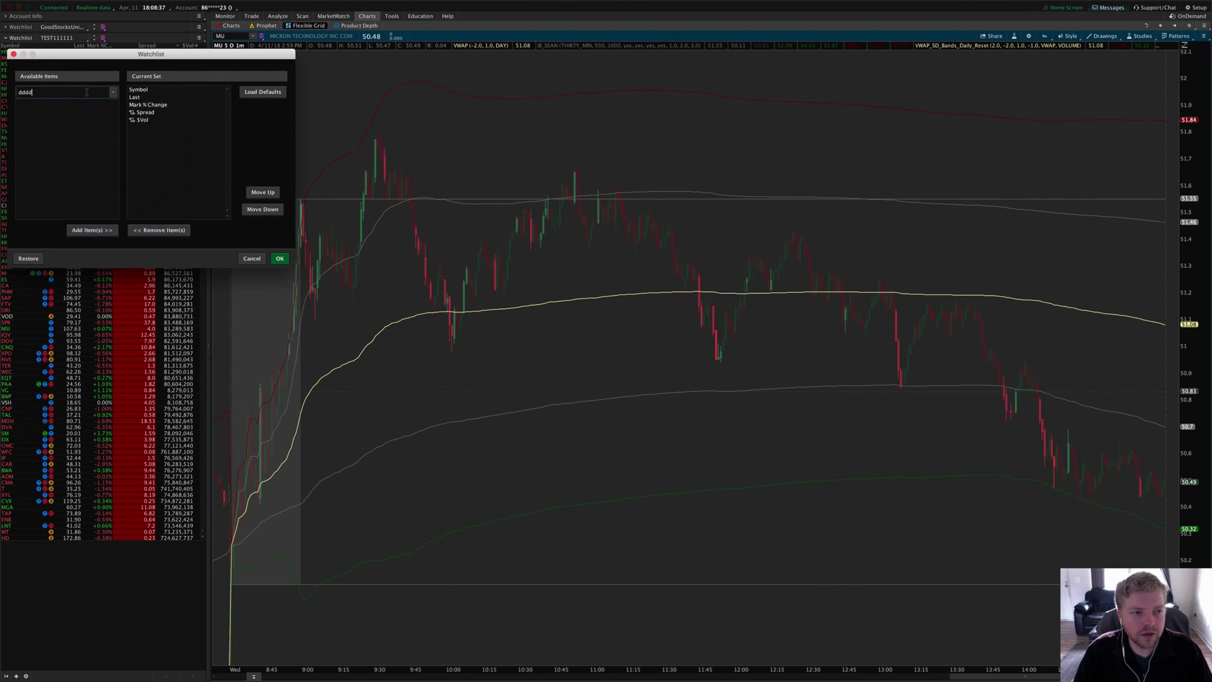
key(Escape)
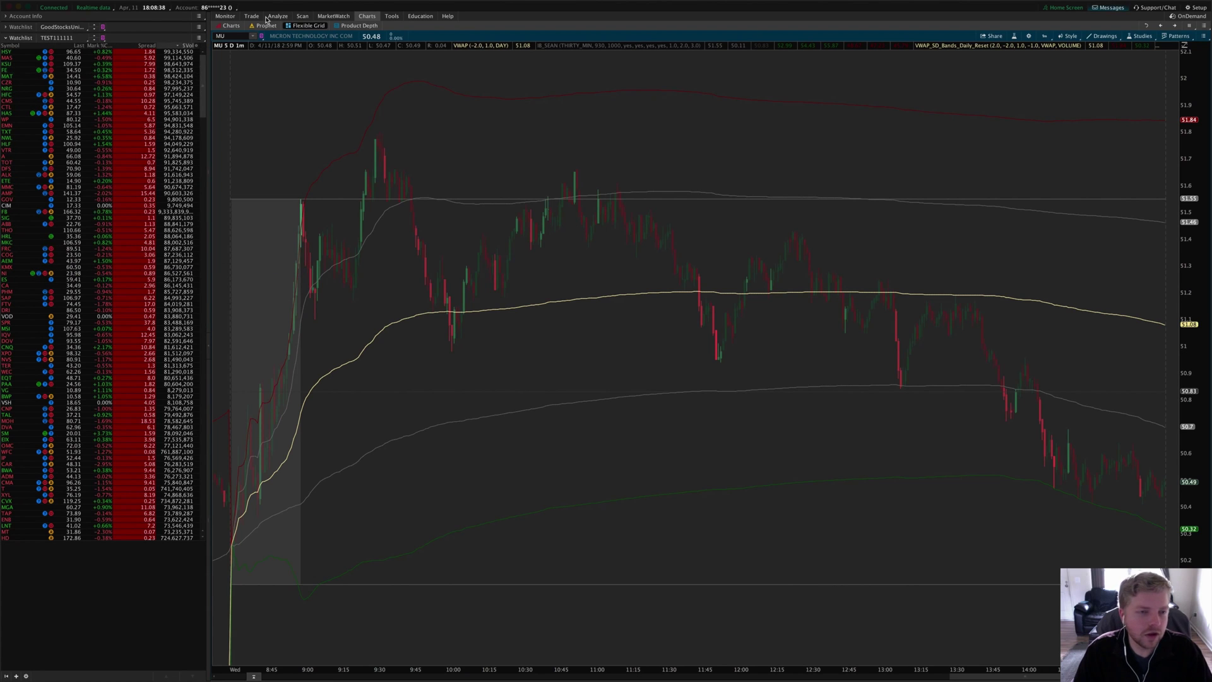
- Switch to Scan > Stock Hacker and browse the watchlist and saved scan query lists
click(302, 17)
click(295, 31)
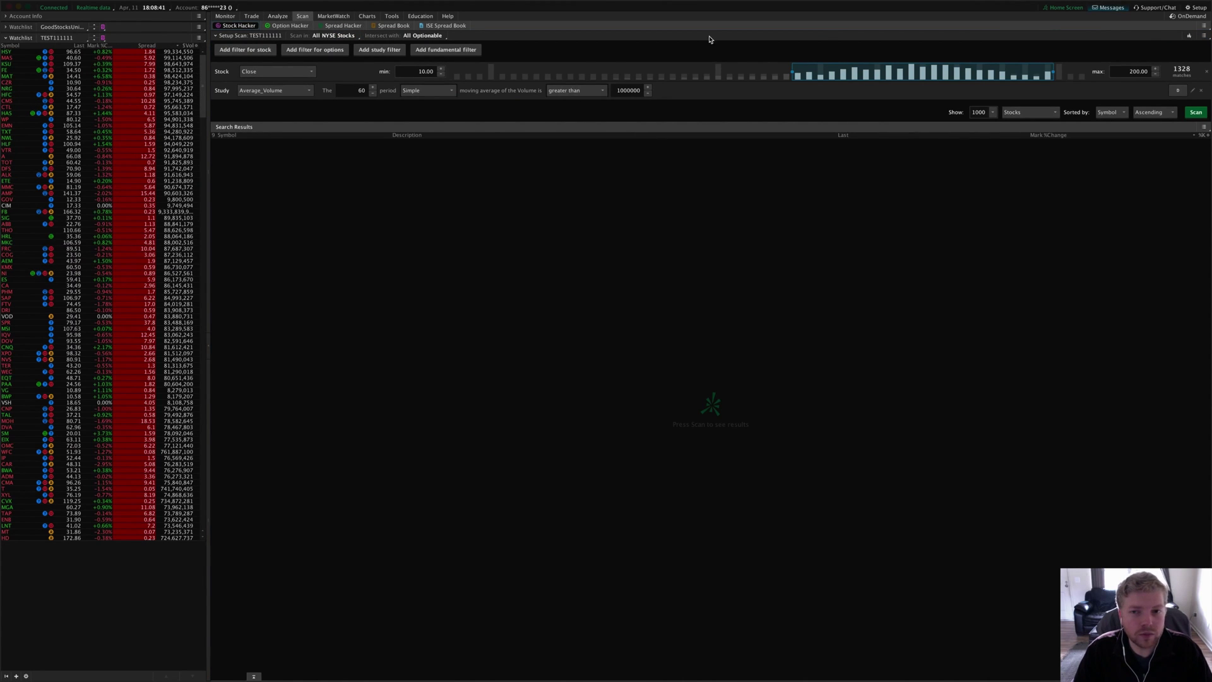
click(70, 38)
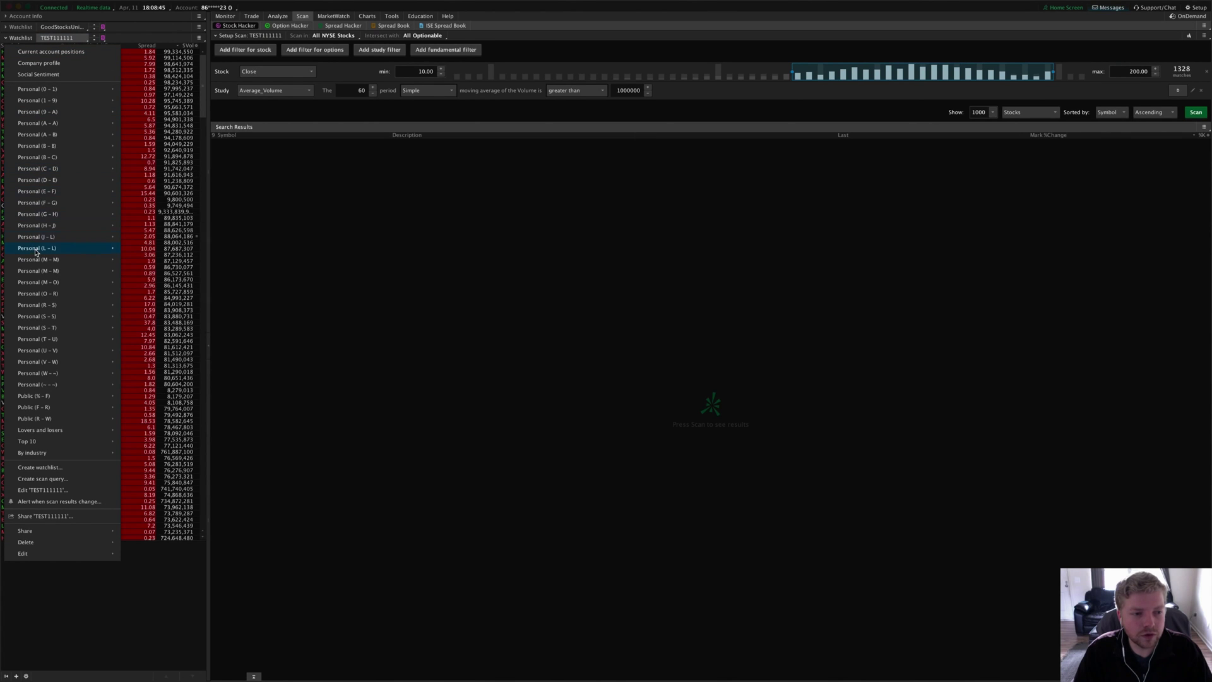
mouse_move(36, 288)
click(982, 267)
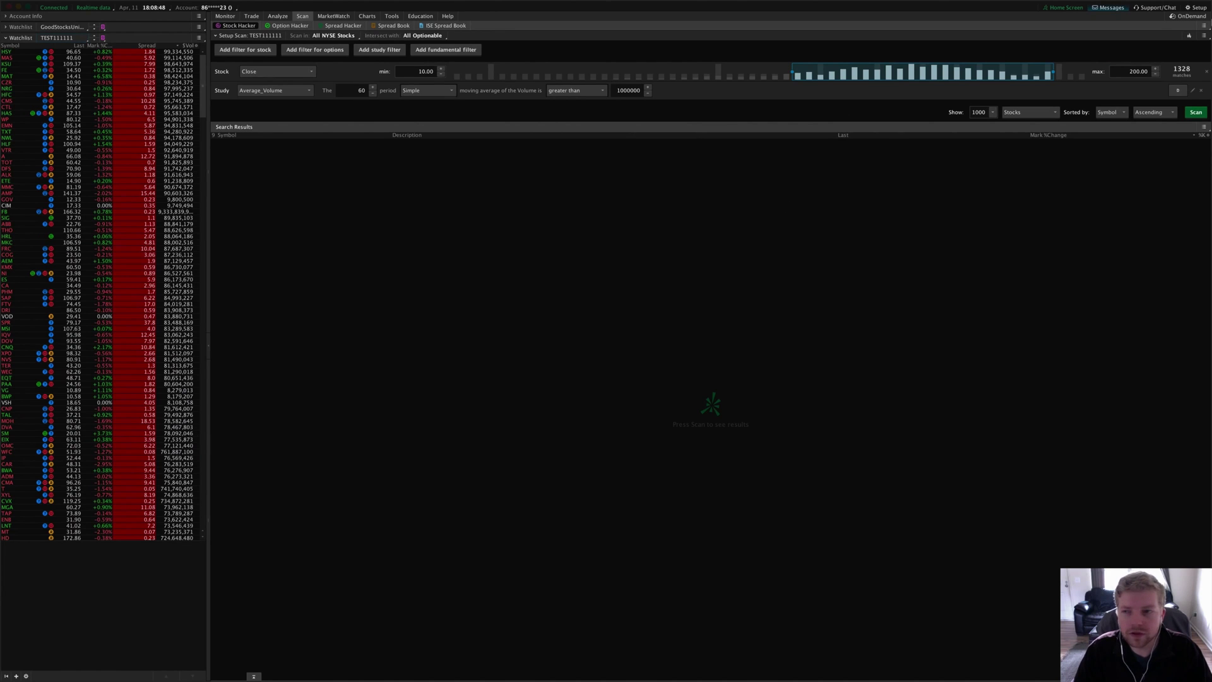
click(1203, 36)
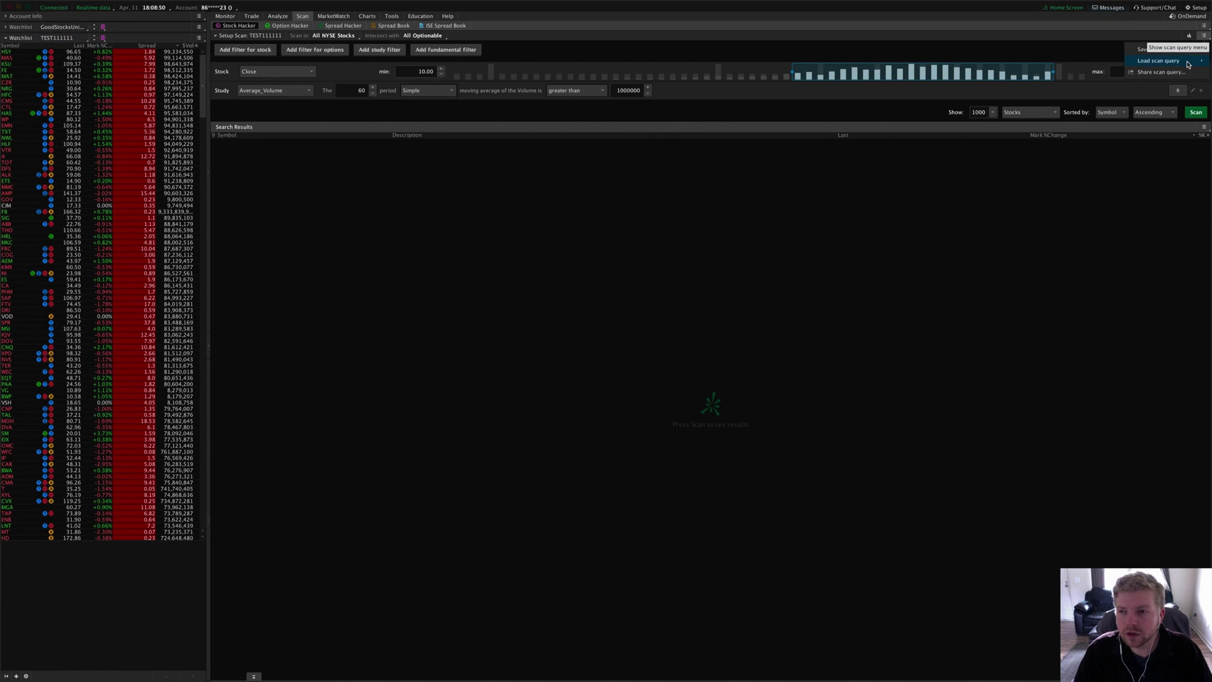
mouse_move(1161, 65)
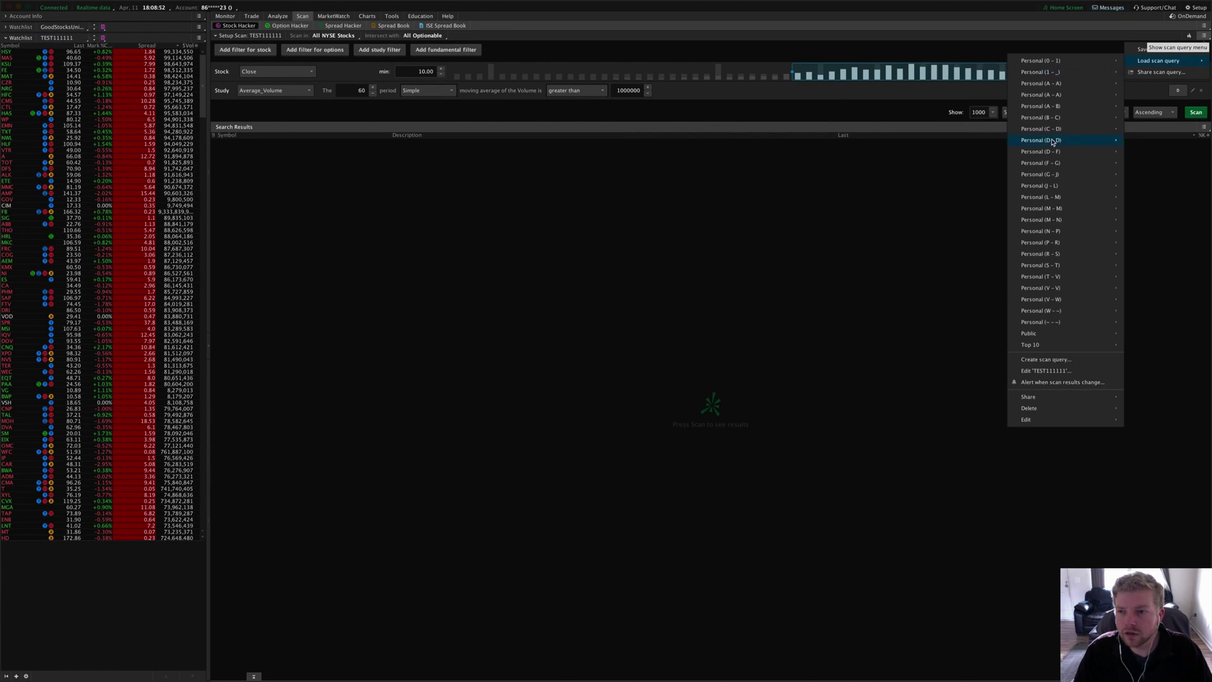
mouse_move(1019, 187)
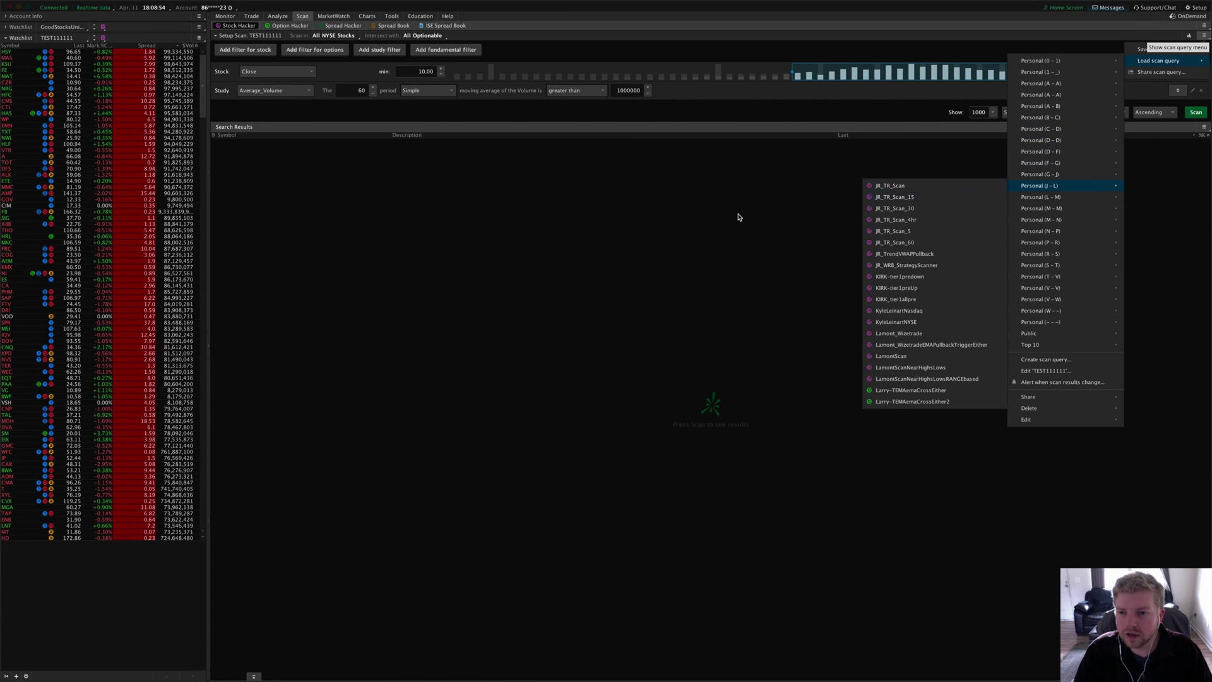
click(732, 218)
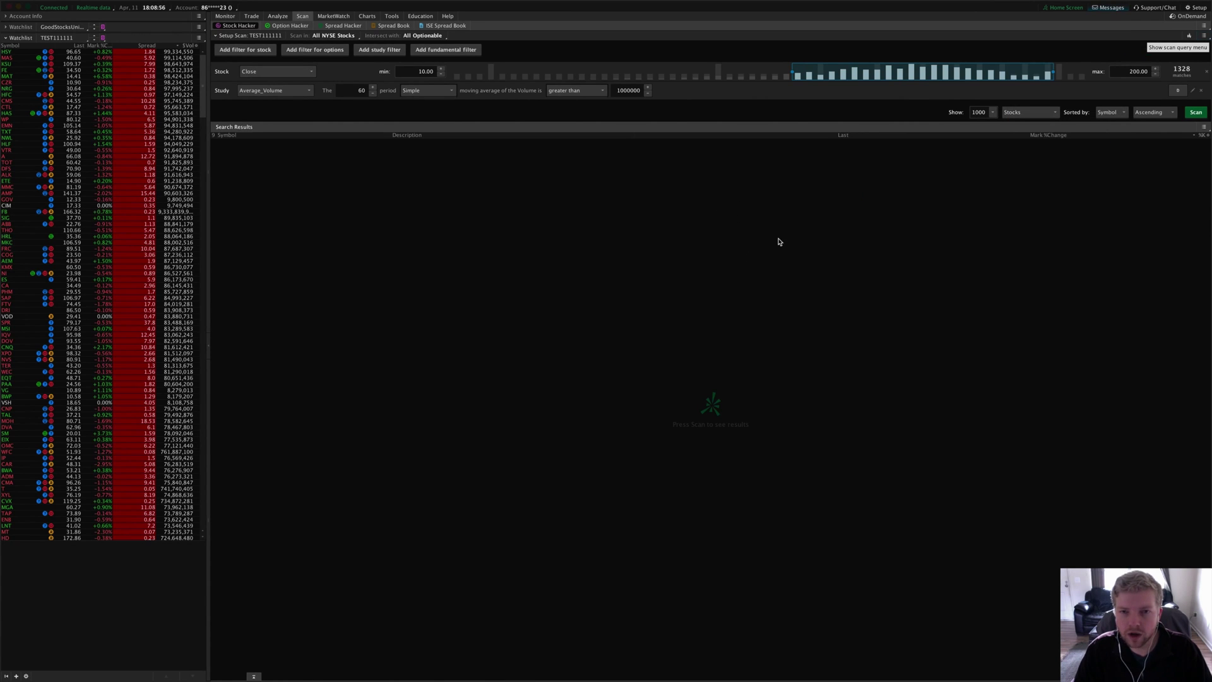